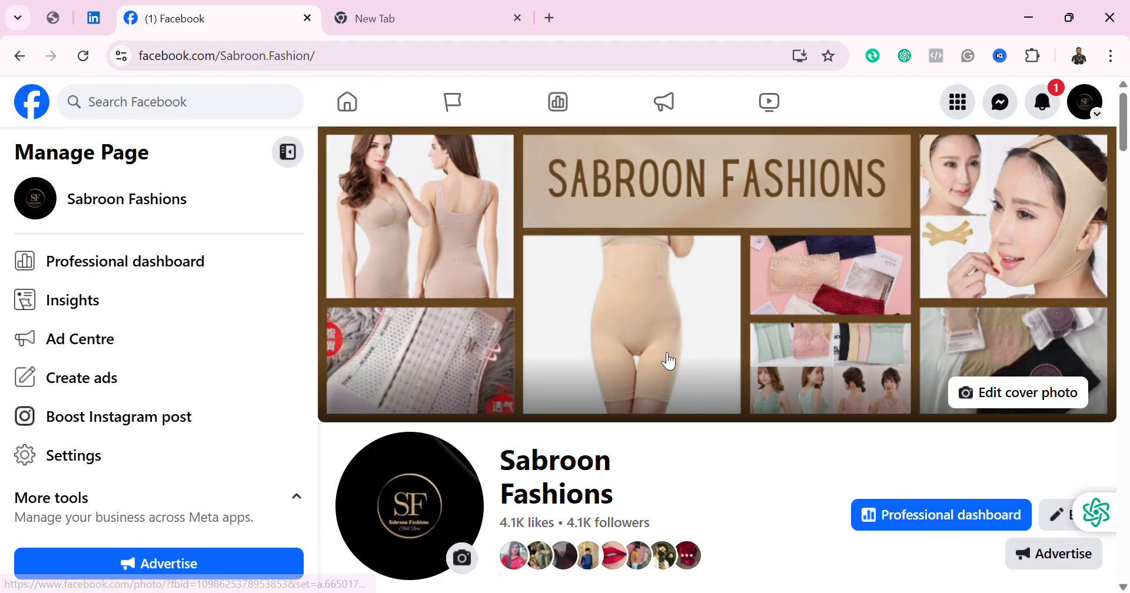
Step: Start creating a new ad for the Sabroon Fashions page and open the list of available ad accounts
{"action": "scroll", "coordinate": [927, 439], "scroll_direction": "down", "scroll_amount": 3}
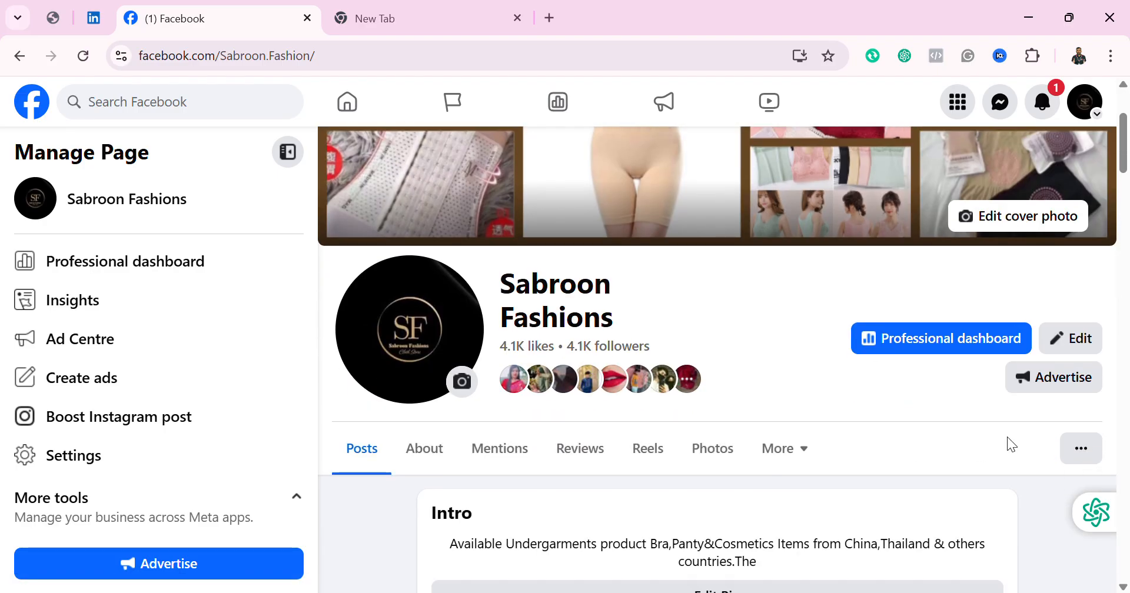
{"action": "left_click", "coordinate": [1030, 390]}
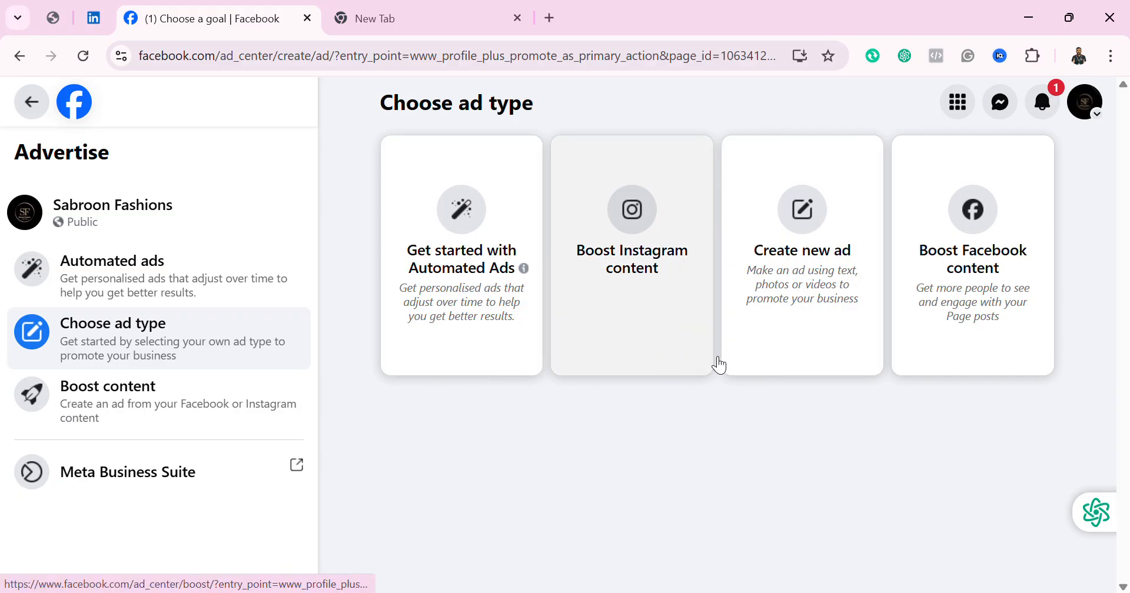
{"action": "left_click", "coordinate": [804, 252]}
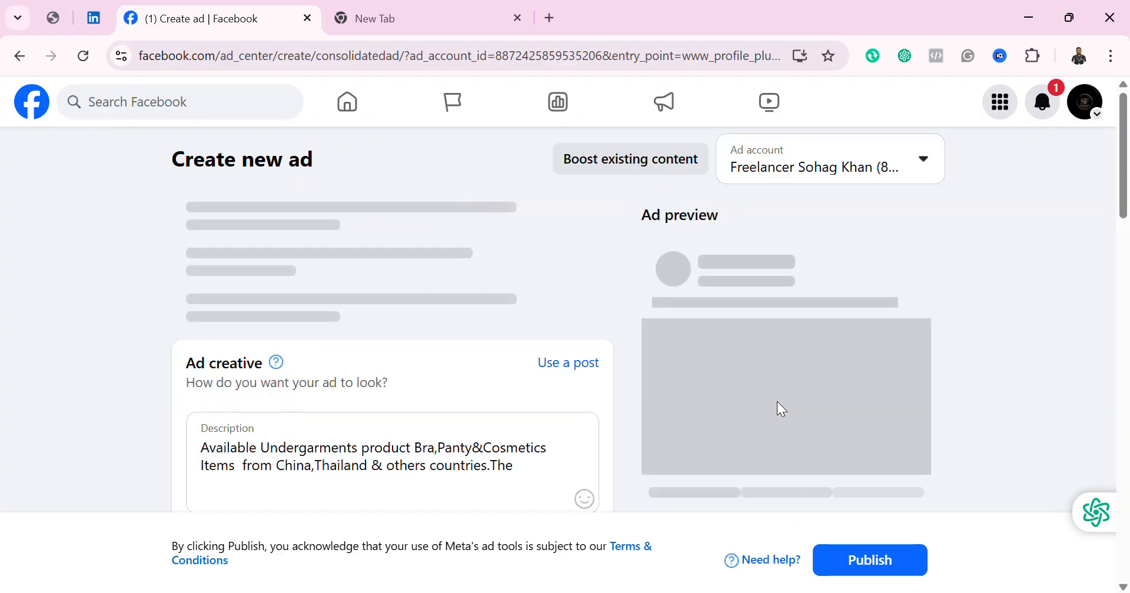
{"action": "left_click", "coordinate": [920, 161]}
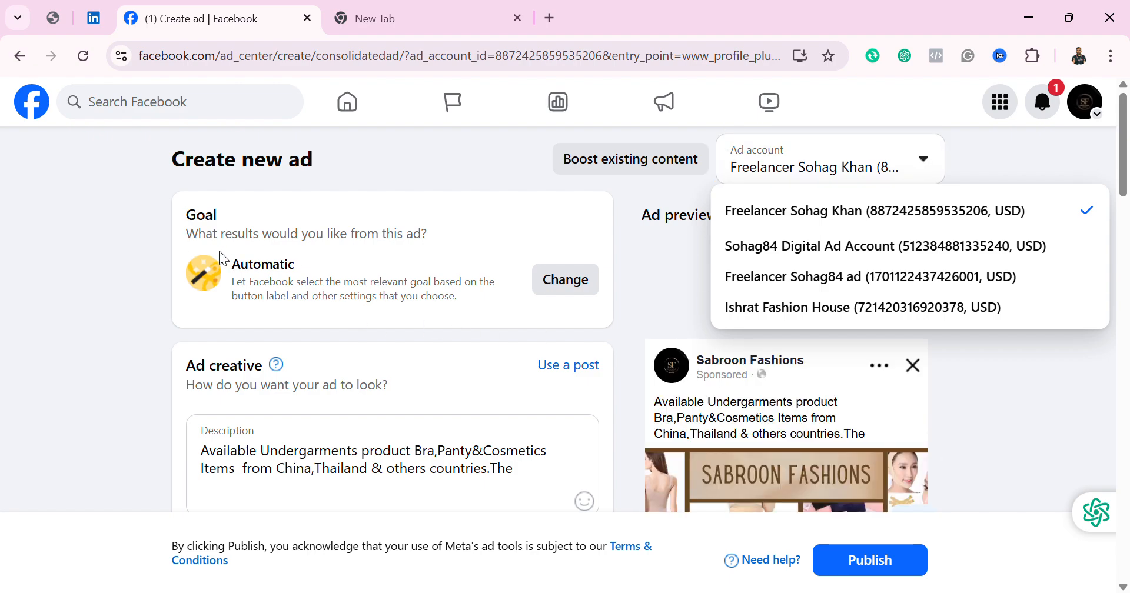
Step: Change the ad goal to Get more website visitors and save it
{"action": "left_click", "coordinate": [567, 284]}
{"action": "scroll", "coordinate": [588, 420], "scroll_direction": "down", "scroll_amount": 4}
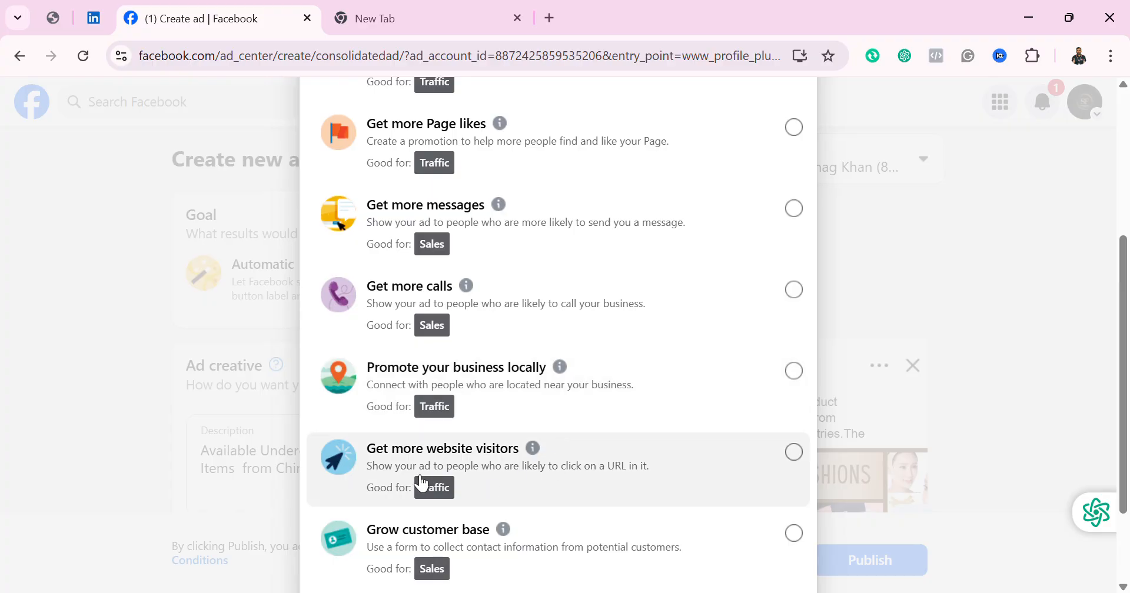
{"action": "left_click", "coordinate": [794, 453]}
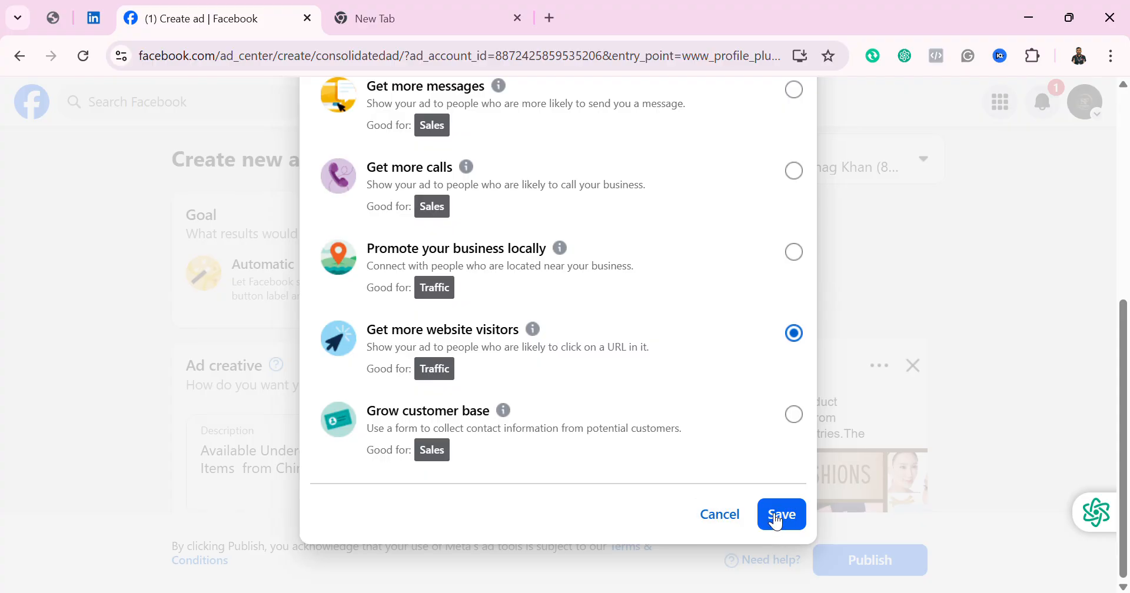
{"action": "left_click", "coordinate": [780, 514]}
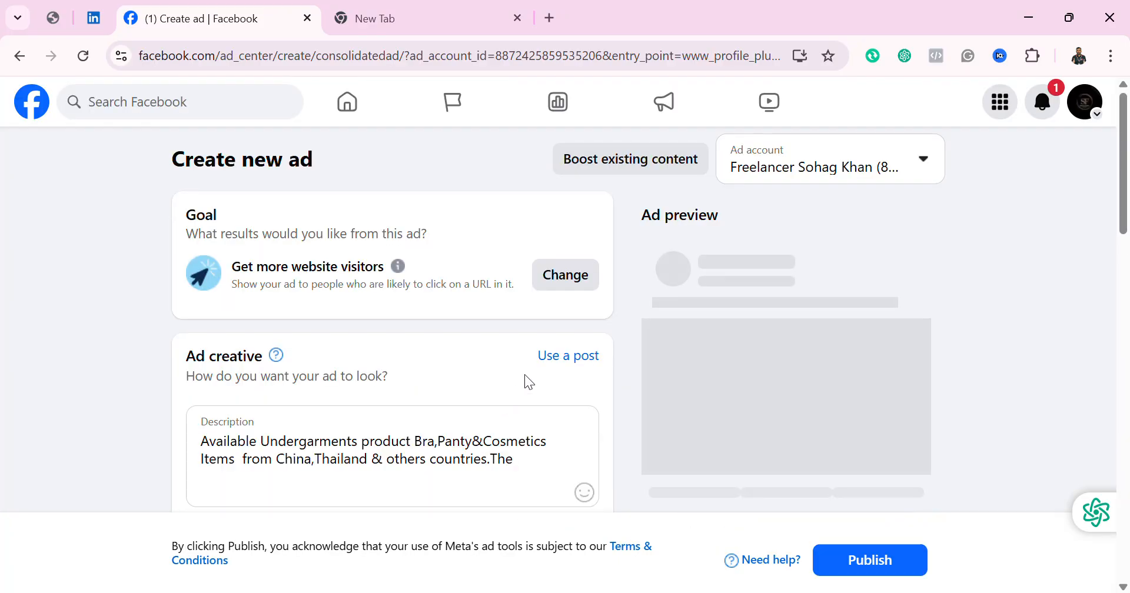
Step: Use the existing Facebook post published on 20 Jul as the ad creative
{"action": "scroll", "coordinate": [525, 375], "scroll_direction": "down", "scroll_amount": 2}
{"action": "scroll", "coordinate": [519, 375], "scroll_direction": "down", "scroll_amount": 1}
{"action": "scroll", "coordinate": [520, 375], "scroll_direction": "up", "scroll_amount": 1}
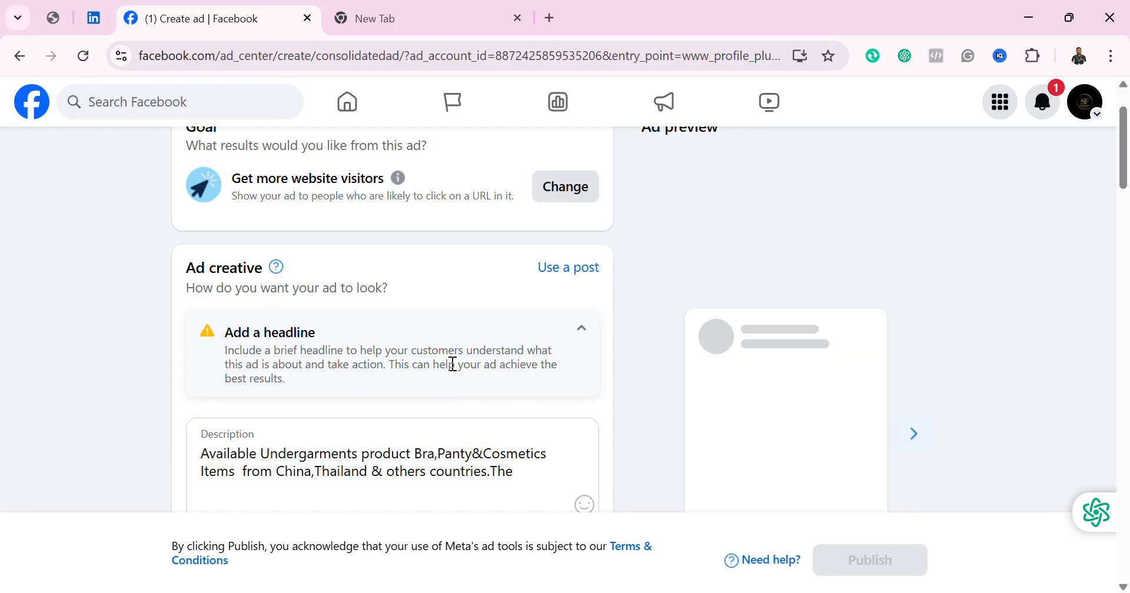
{"action": "left_click", "coordinate": [569, 275]}
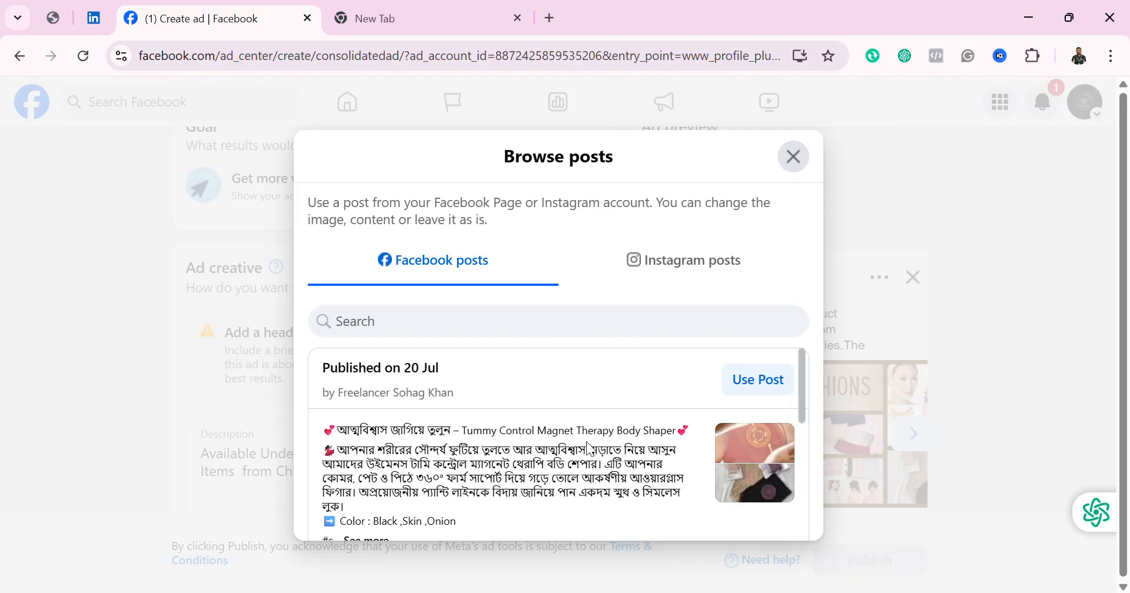
{"action": "left_click", "coordinate": [747, 389]}
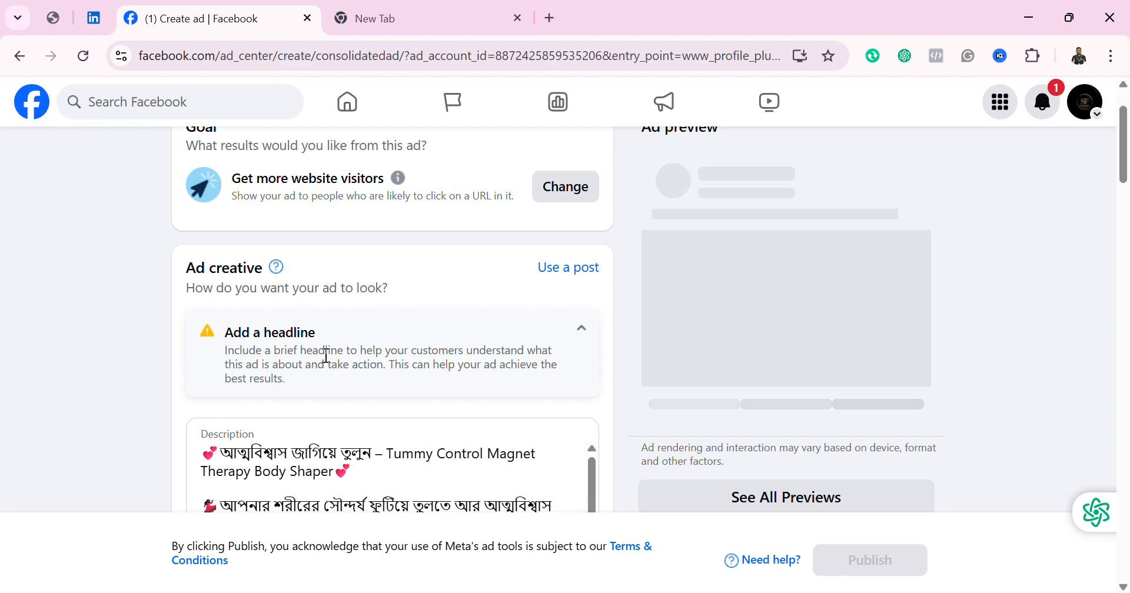
Step: Enter the ad headline "Munafie slimming panty", correcting the spelling of "slimming" with the suggested word
{"action": "scroll", "coordinate": [342, 365], "scroll_direction": "down", "scroll_amount": 4}
{"action": "scroll", "coordinate": [345, 370], "scroll_direction": "down", "scroll_amount": 7}
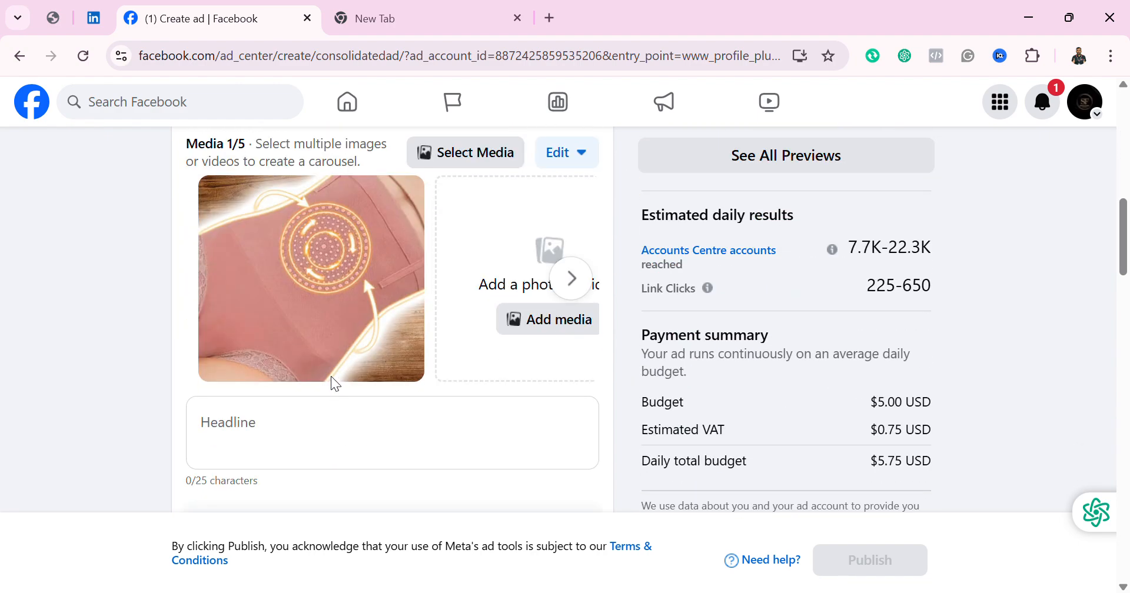
{"action": "left_click", "coordinate": [246, 428]}
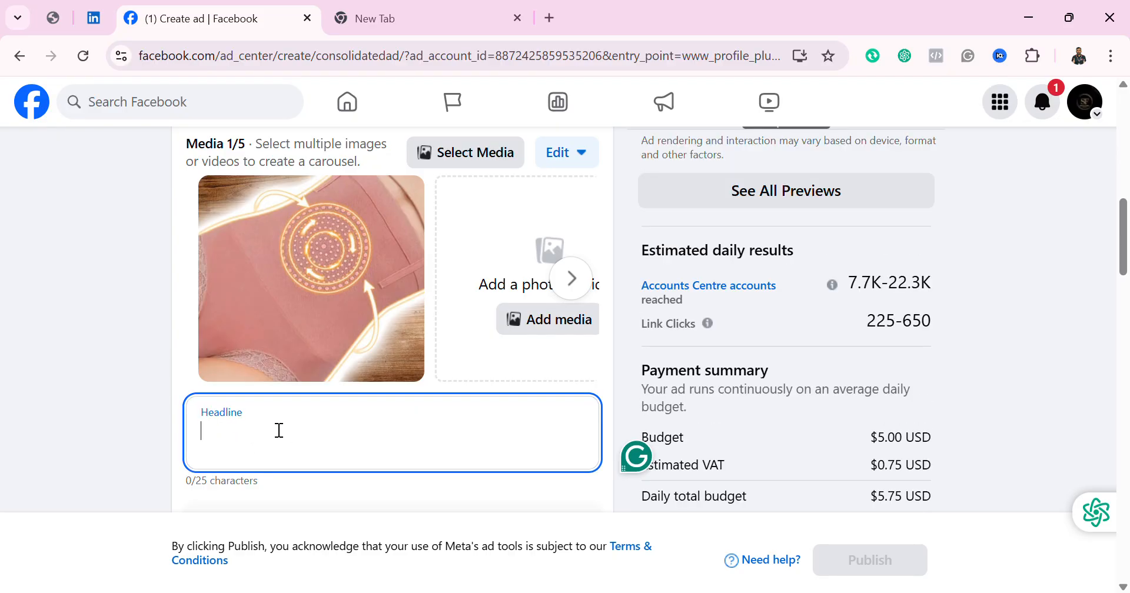
{"action": "type", "text": "Munafie"}
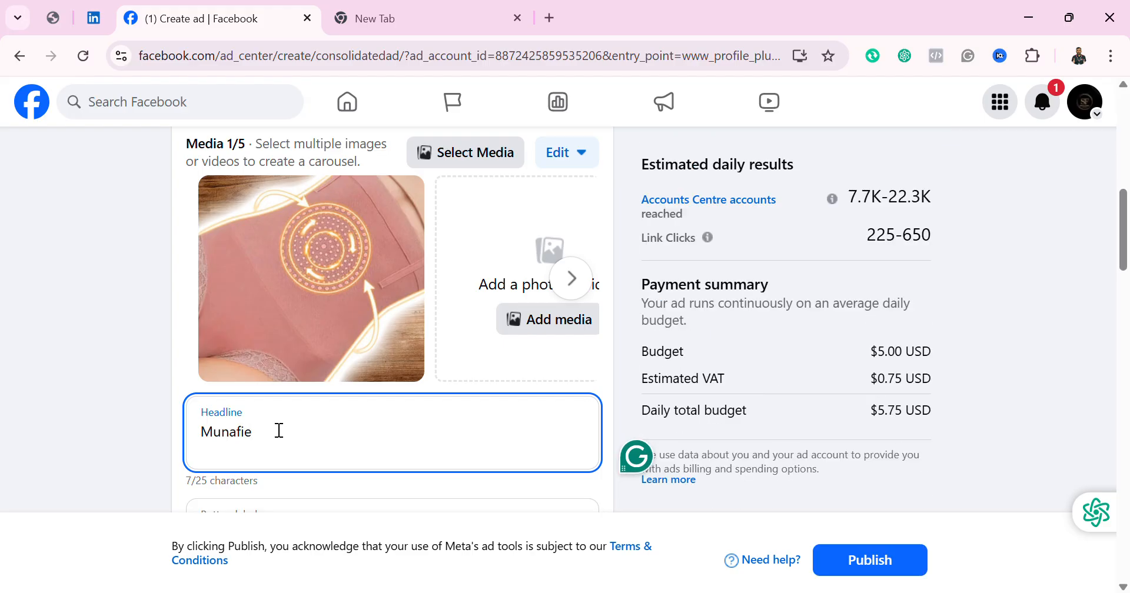
{"action": "type", "text": " si"}
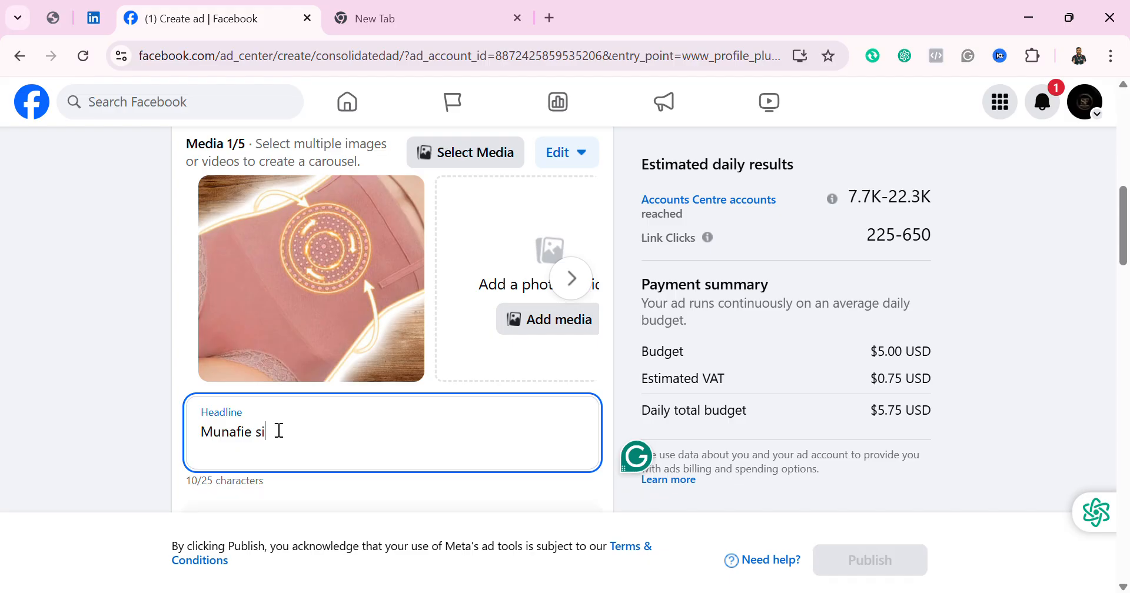
{"action": "type", "text": "mming pa"}
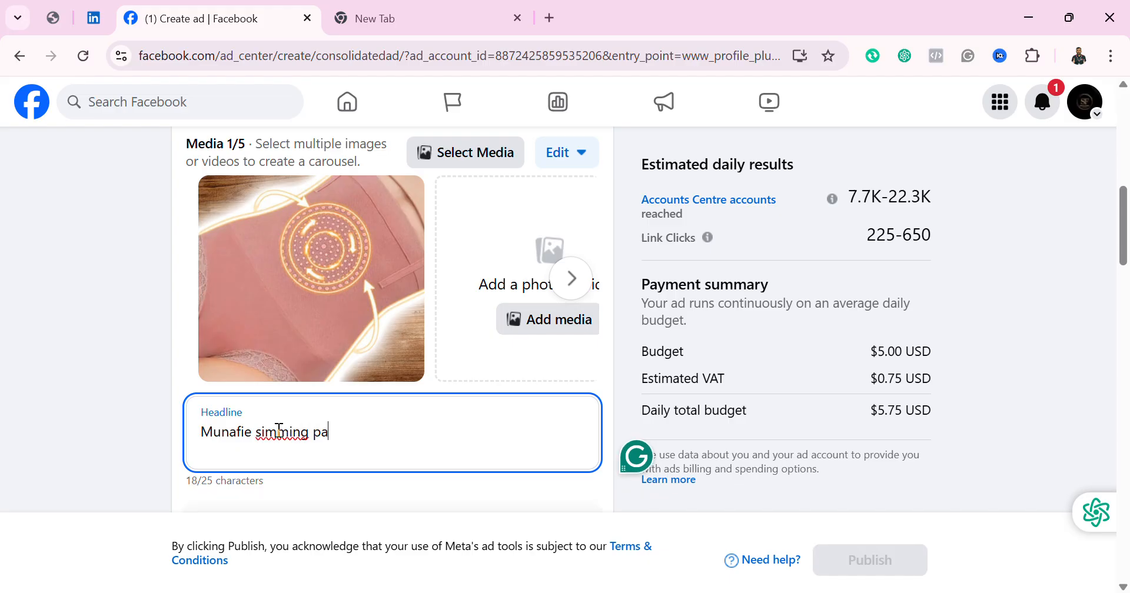
{"action": "type", "text": "nty"}
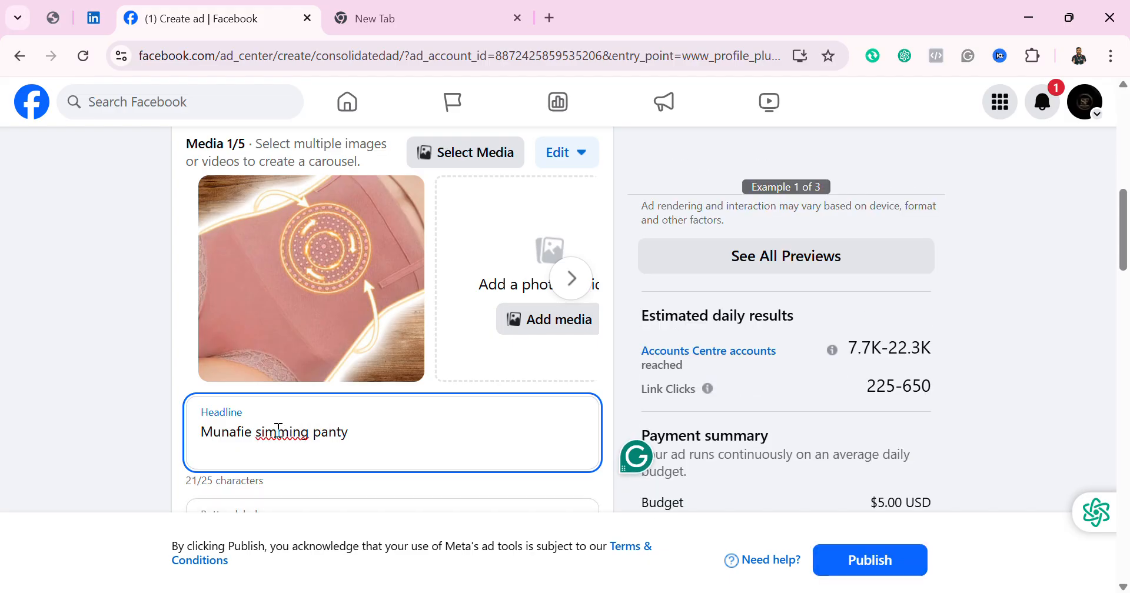
{"action": "right_click", "coordinate": [285, 431]}
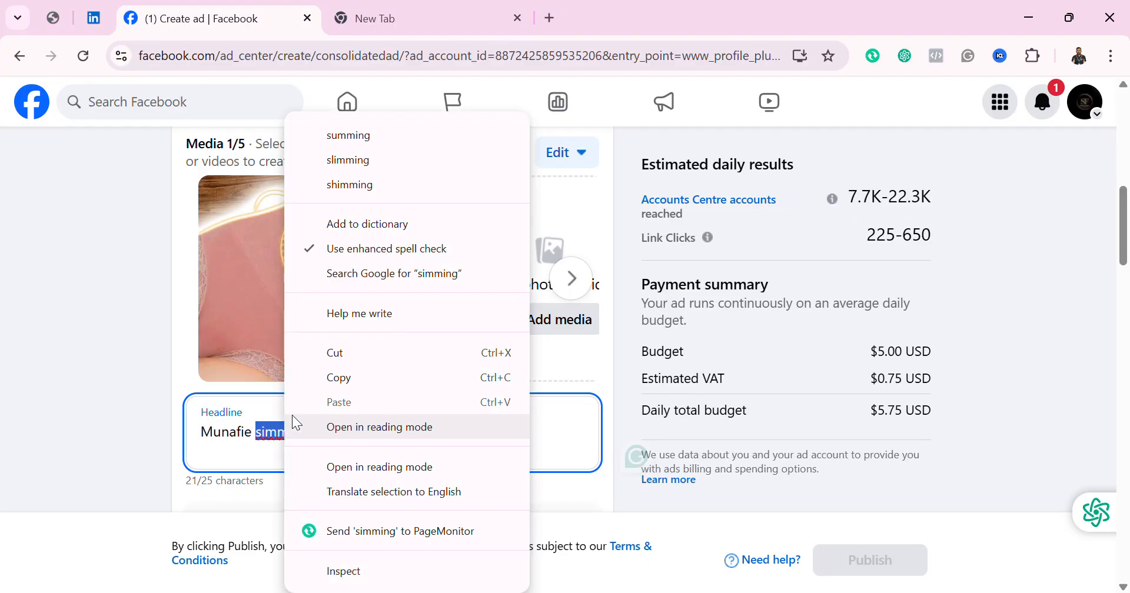
{"action": "left_click", "coordinate": [365, 168]}
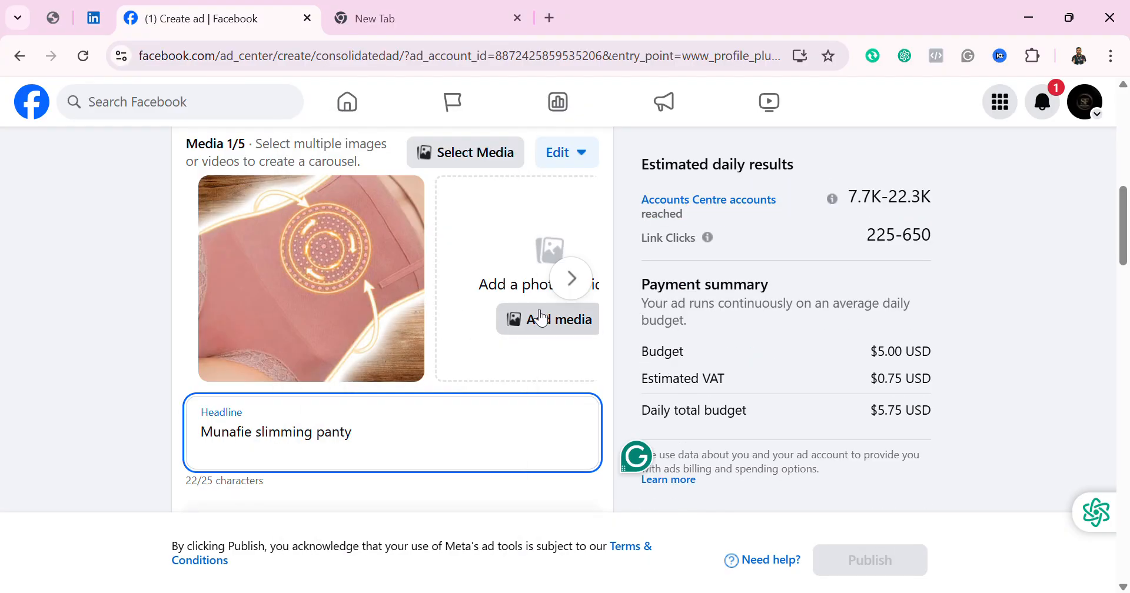
Step: Set the ad's button label to Shop now and look through the other label options
{"action": "scroll", "coordinate": [445, 360], "scroll_direction": "down", "scroll_amount": 3}
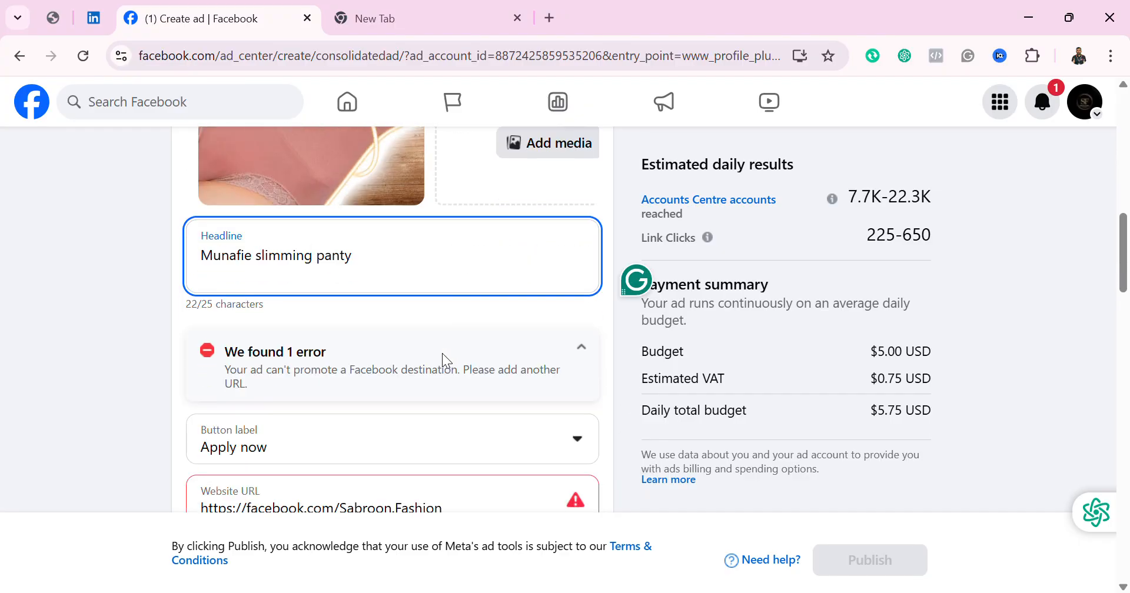
{"action": "scroll", "coordinate": [294, 386], "scroll_direction": "down", "scroll_amount": 2}
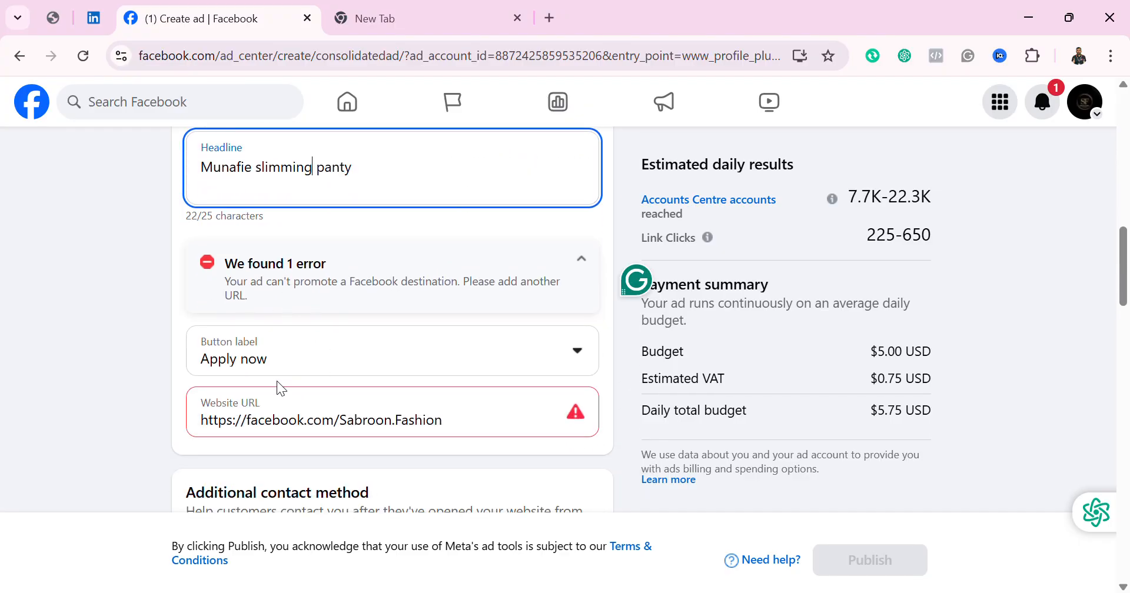
{"action": "left_click", "coordinate": [580, 352]}
{"action": "scroll", "coordinate": [312, 456], "scroll_direction": "down", "scroll_amount": 2}
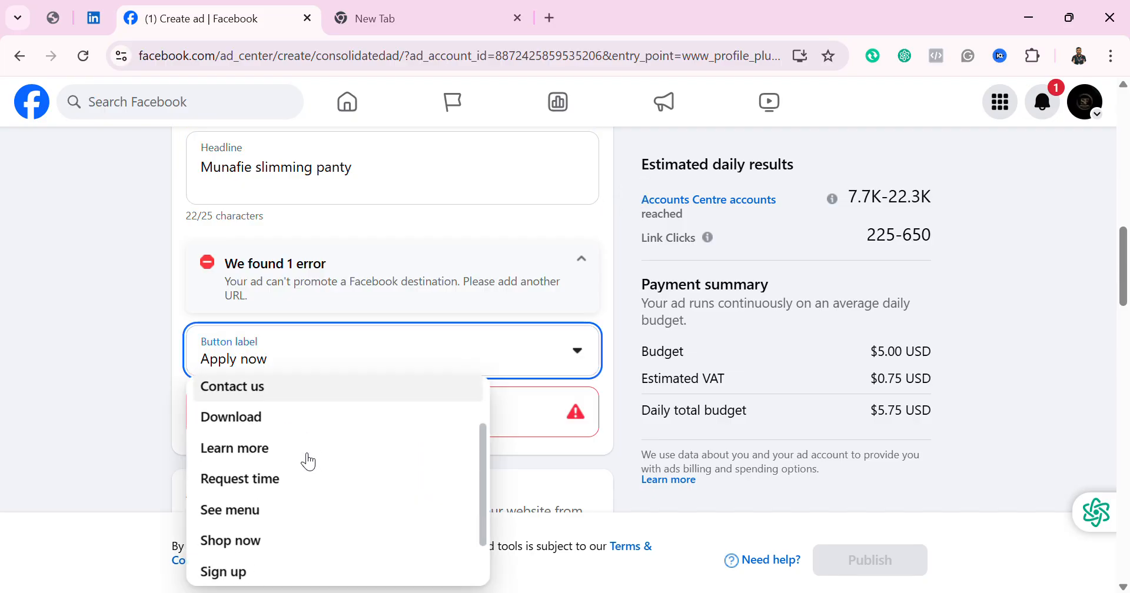
{"action": "scroll", "coordinate": [305, 461], "scroll_direction": "down", "scroll_amount": 2}
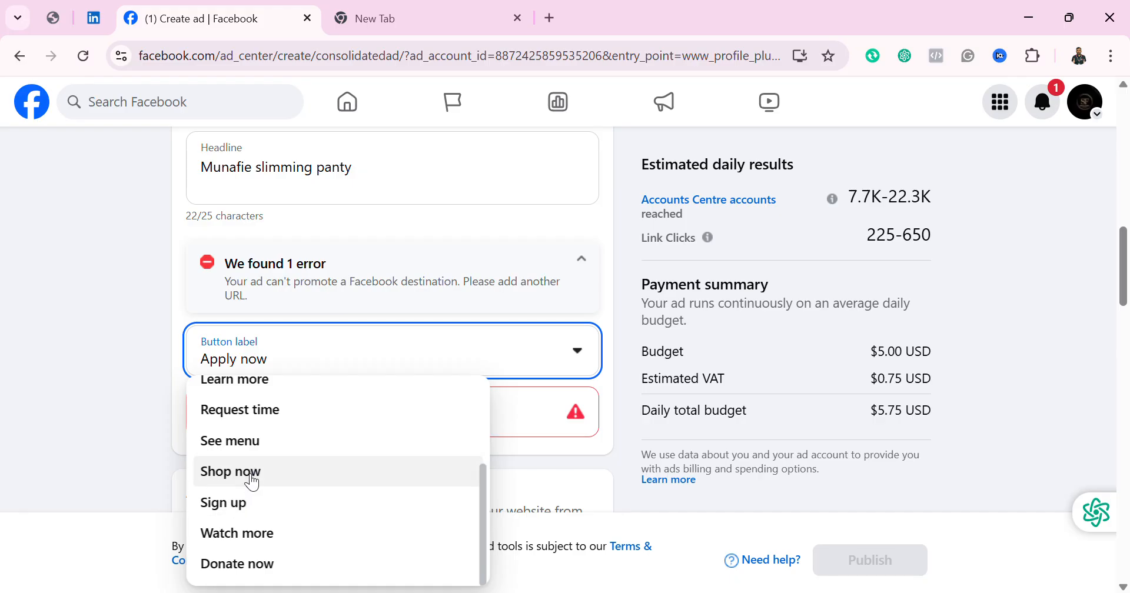
{"action": "left_click", "coordinate": [252, 474]}
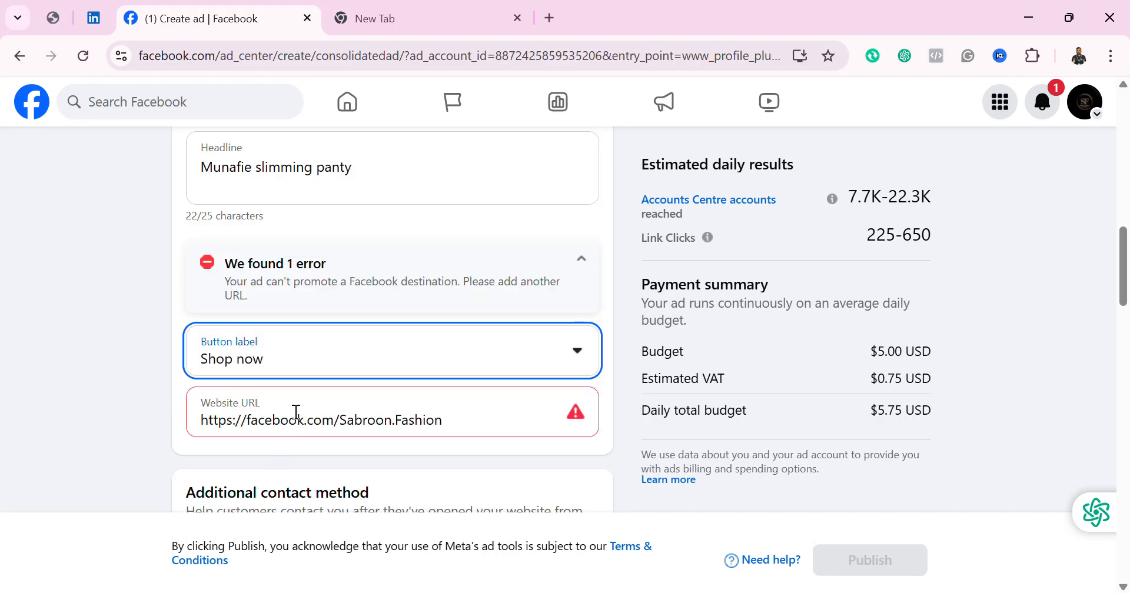
{"action": "left_click", "coordinate": [579, 354]}
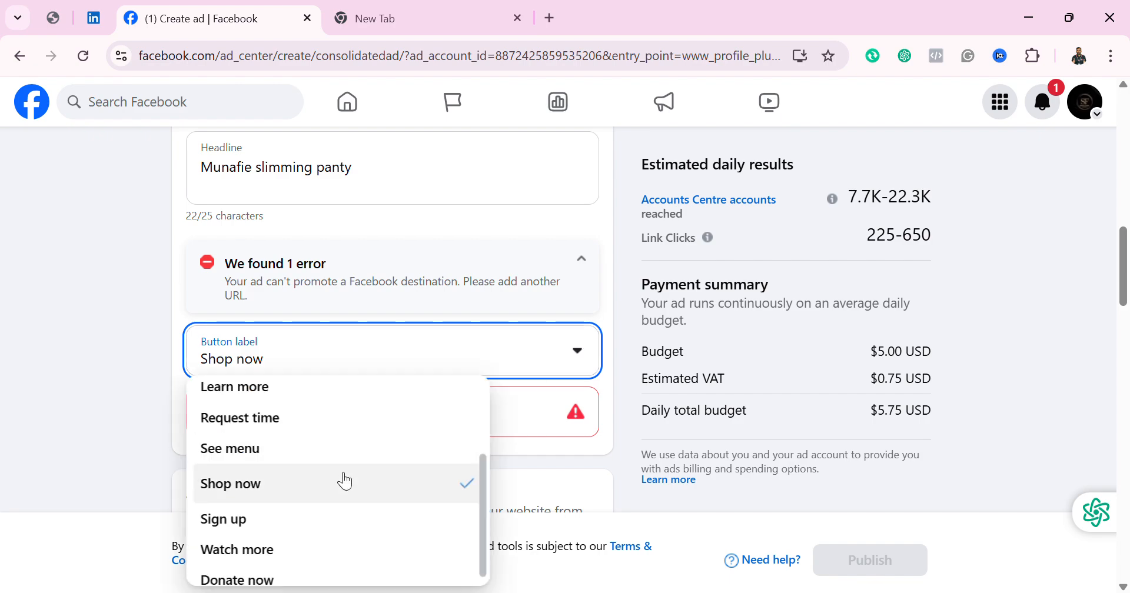
{"action": "scroll", "coordinate": [343, 480], "scroll_direction": "up", "scroll_amount": 3}
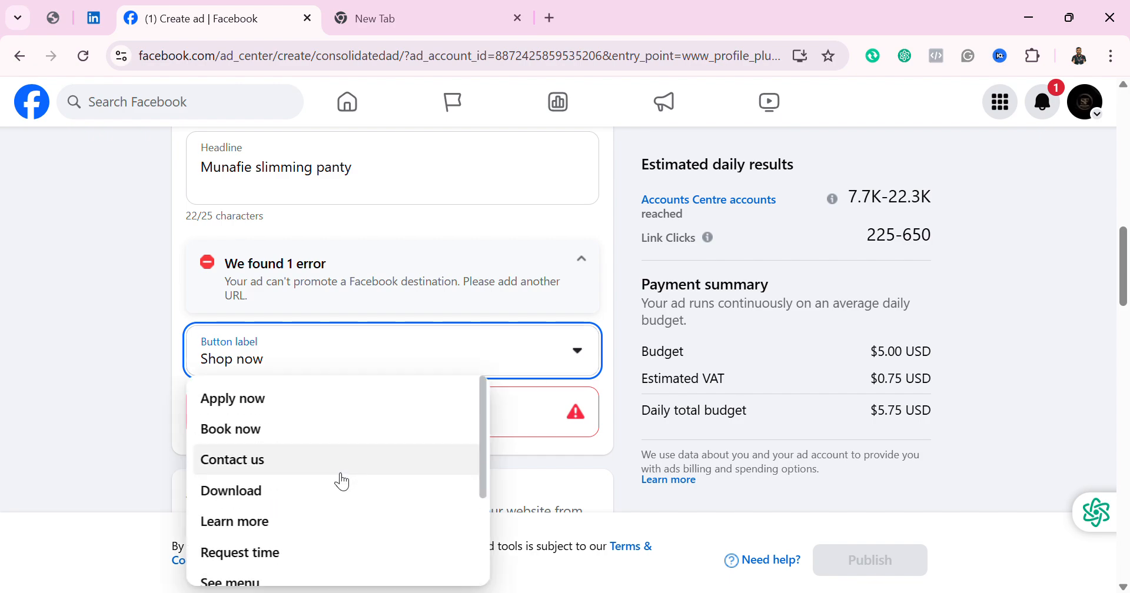
{"action": "scroll", "coordinate": [343, 481], "scroll_direction": "down", "scroll_amount": 3}
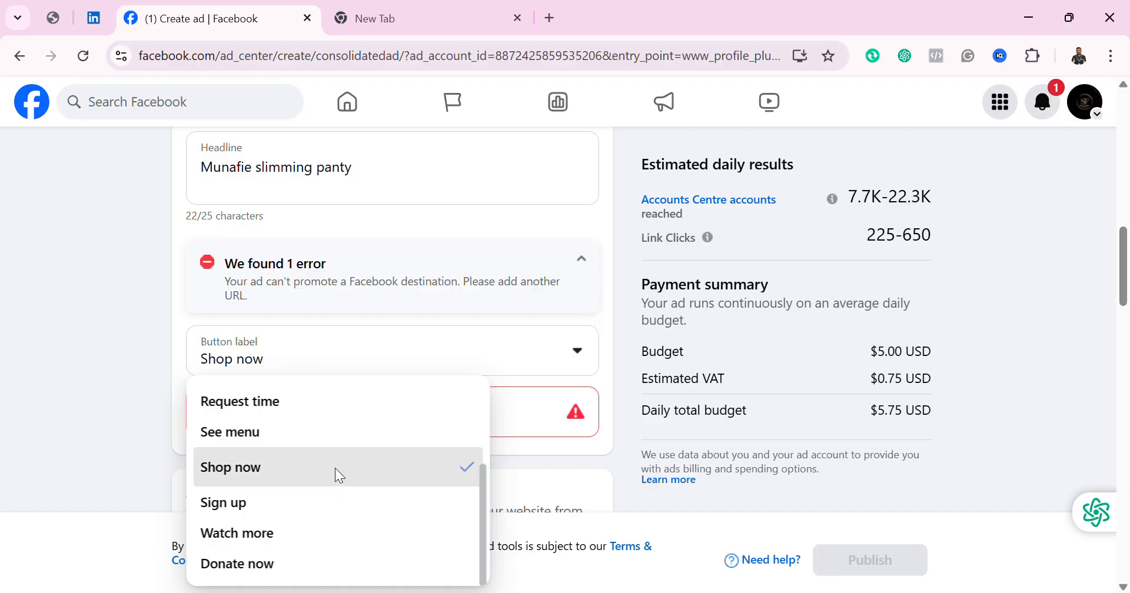
{"action": "left_click", "coordinate": [336, 469]}
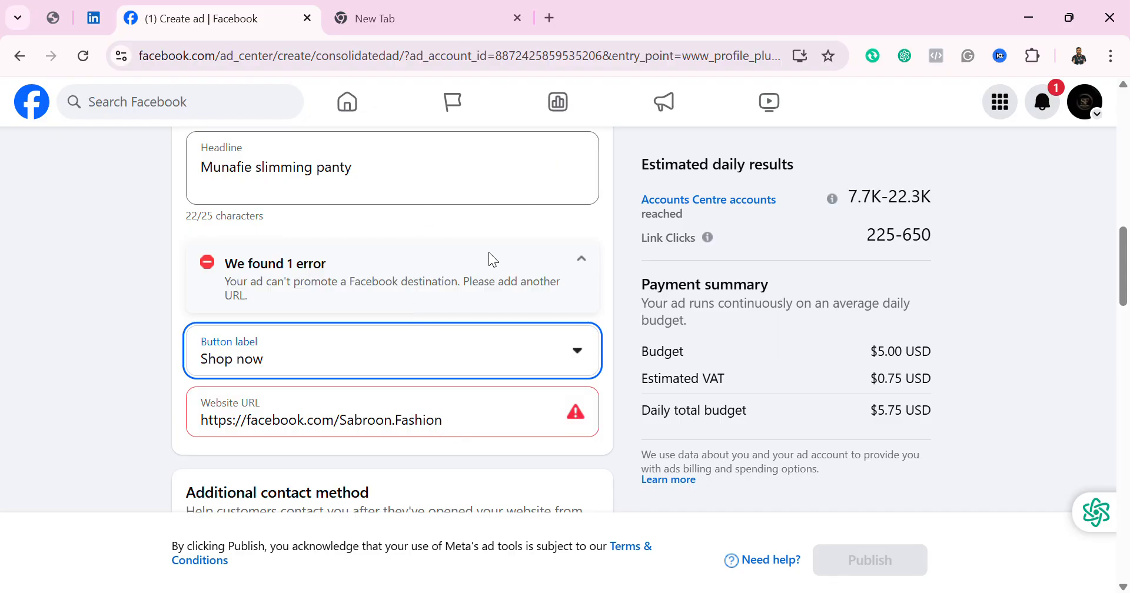
Step: Search Google for expertitpark in the other browser tab, open the expertitpark.com result and dismiss the antivirus pop-up
{"action": "mouse_move", "coordinate": [695, 588]}
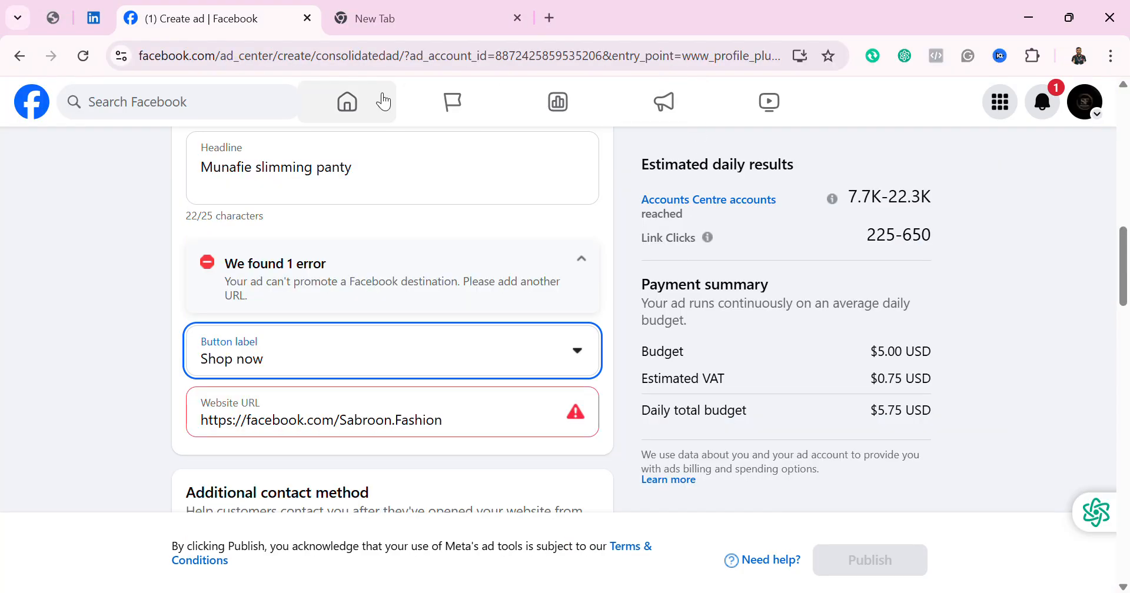
{"action": "left_click", "coordinate": [380, 28]}
{"action": "left_click", "coordinate": [318, 368]}
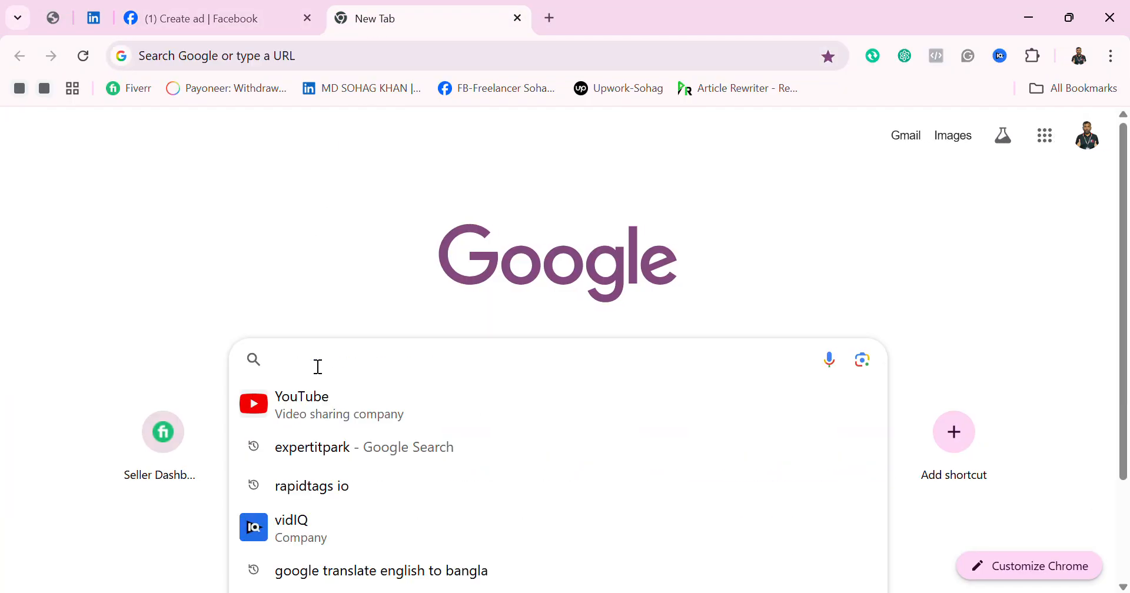
{"action": "type", "text": "ex"}
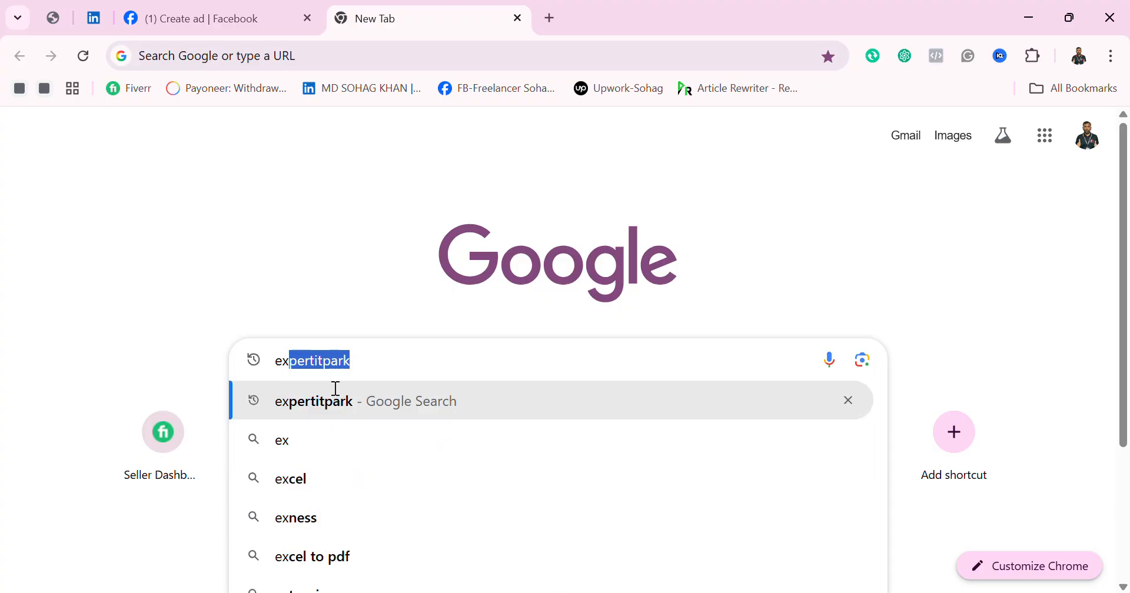
{"action": "left_click", "coordinate": [350, 404]}
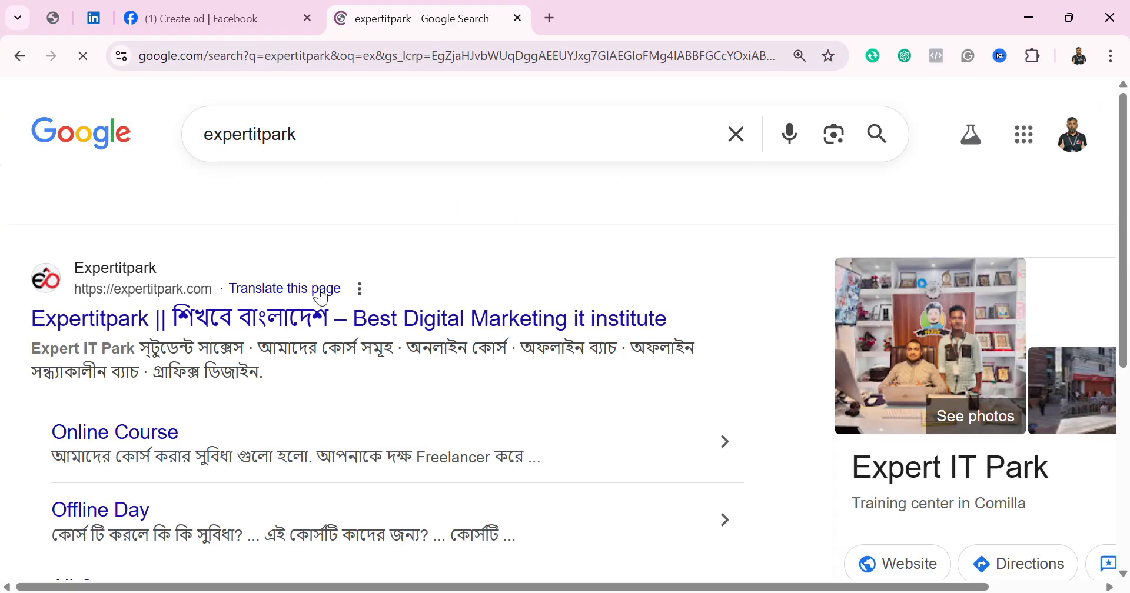
{"action": "left_click", "coordinate": [153, 297]}
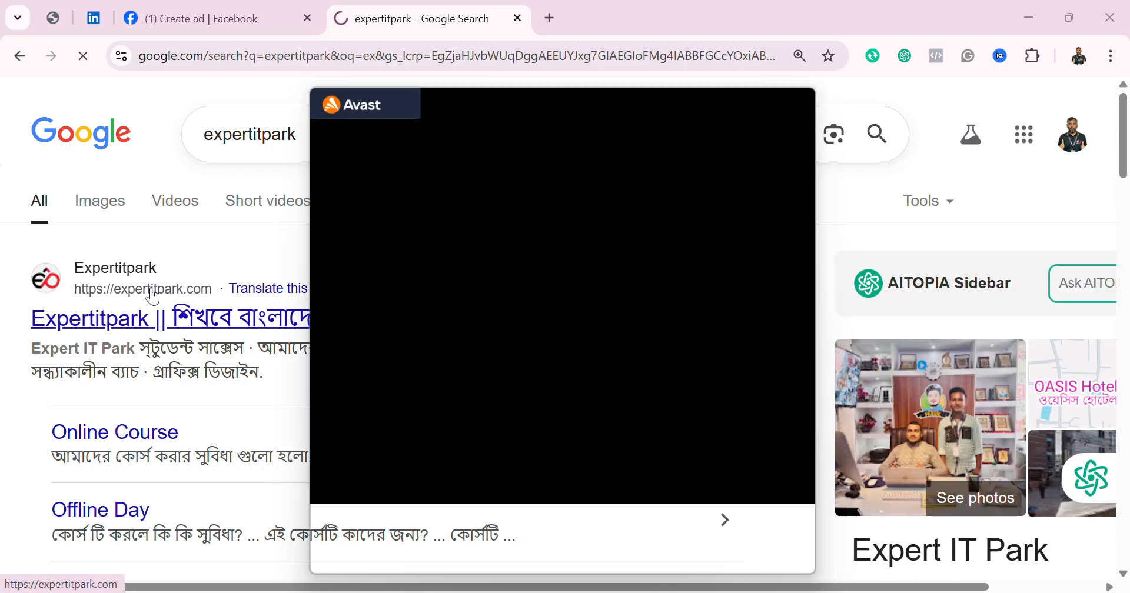
{"action": "left_click", "coordinate": [818, 104]}
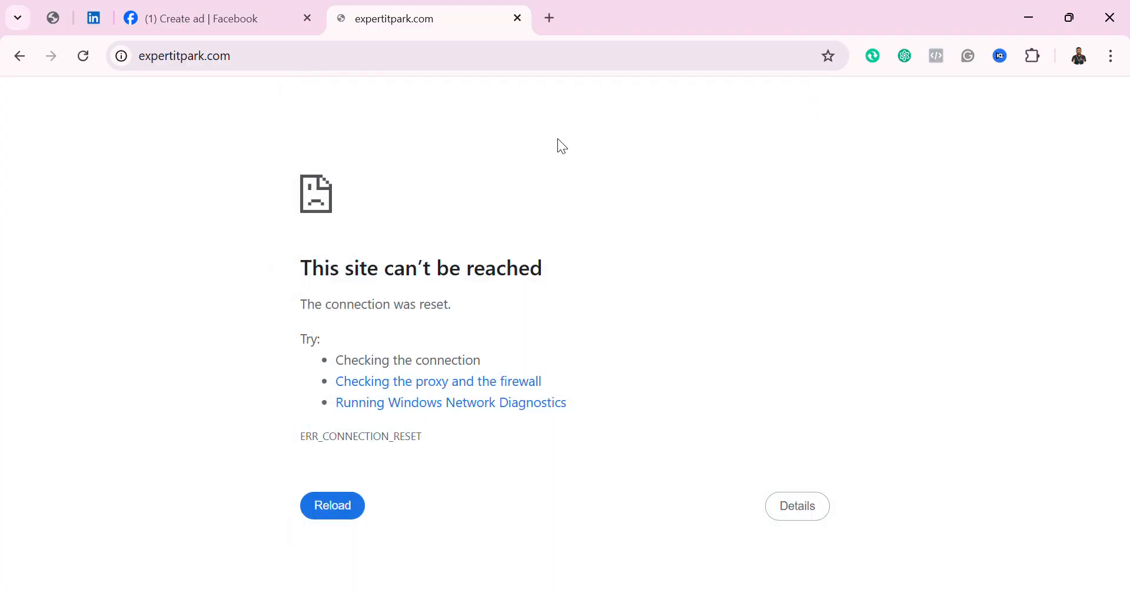
{"action": "left_click", "coordinate": [265, 53]}
{"action": "left_click", "coordinate": [295, 60]}
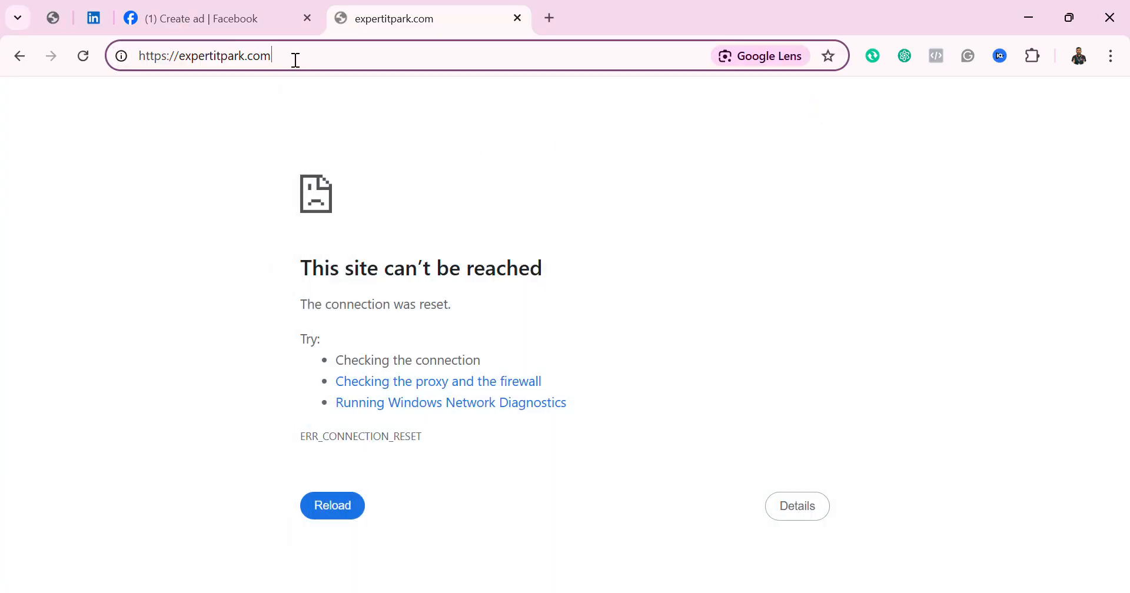
{"action": "left_click_drag", "start_coordinate": [296, 60], "coordinate": [156, 56]}
{"action": "right_click", "coordinate": [171, 53]}
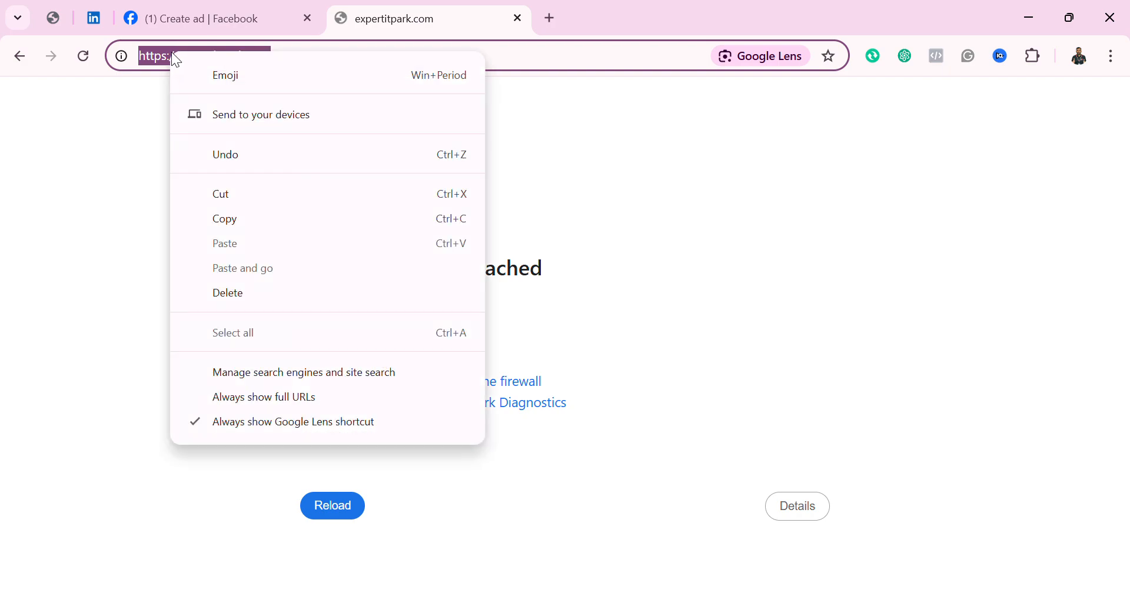
{"action": "left_click", "coordinate": [236, 221]}
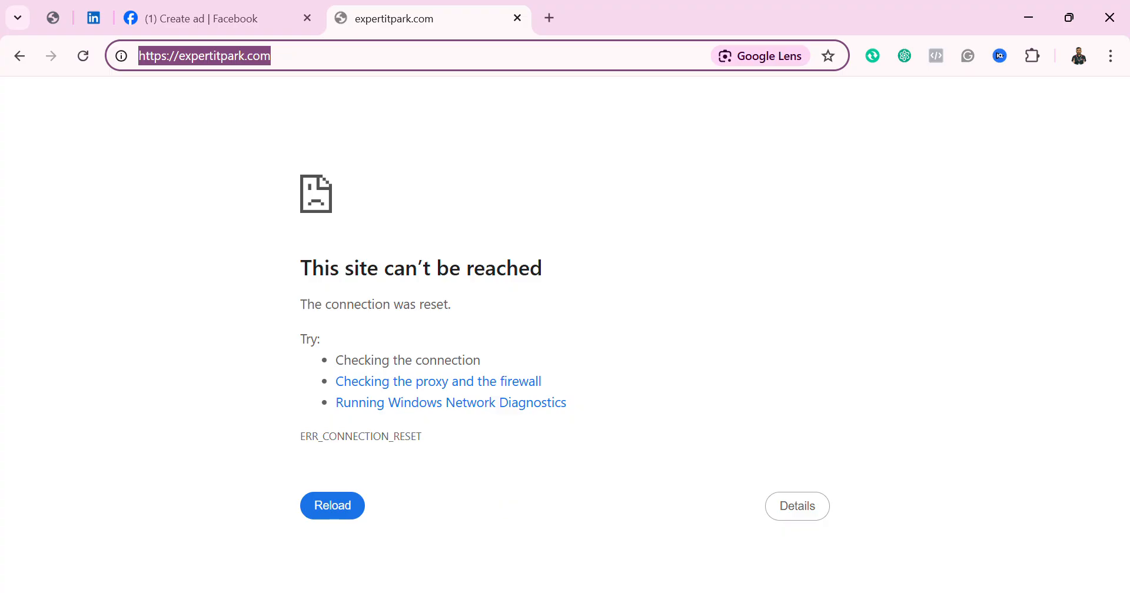
{"action": "left_click", "coordinate": [616, 592]}
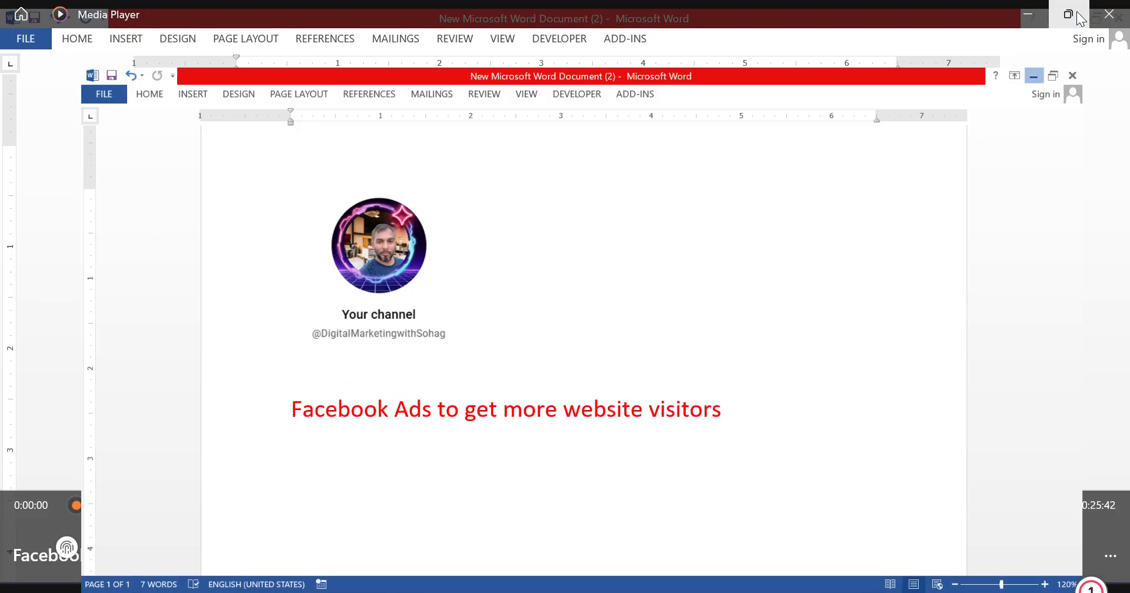
{"action": "mouse_move", "coordinate": [1075, 18]}
{"action": "left_click", "coordinate": [1038, 17]}
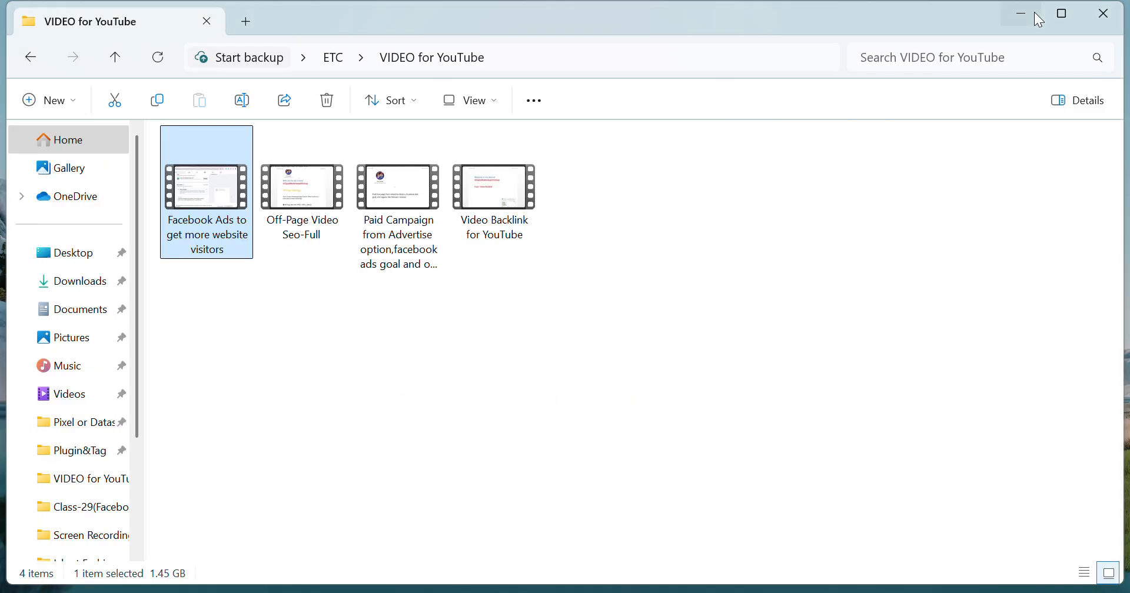
{"action": "left_click", "coordinate": [1030, 16]}
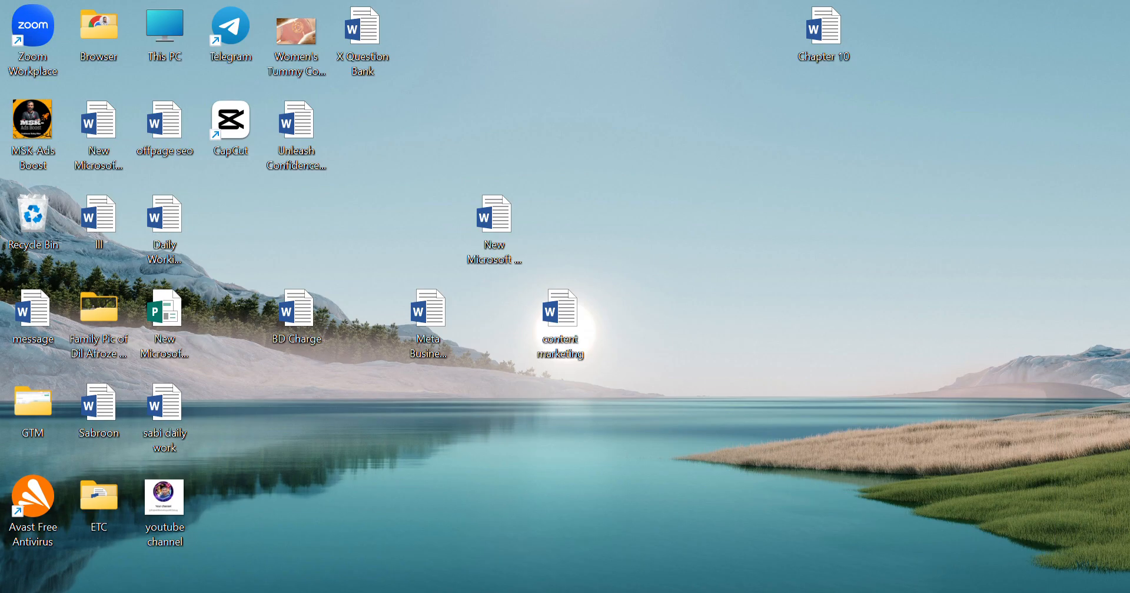
{"action": "mouse_move", "coordinate": [616, 592]}
{"action": "mouse_move", "coordinate": [694, 592]}
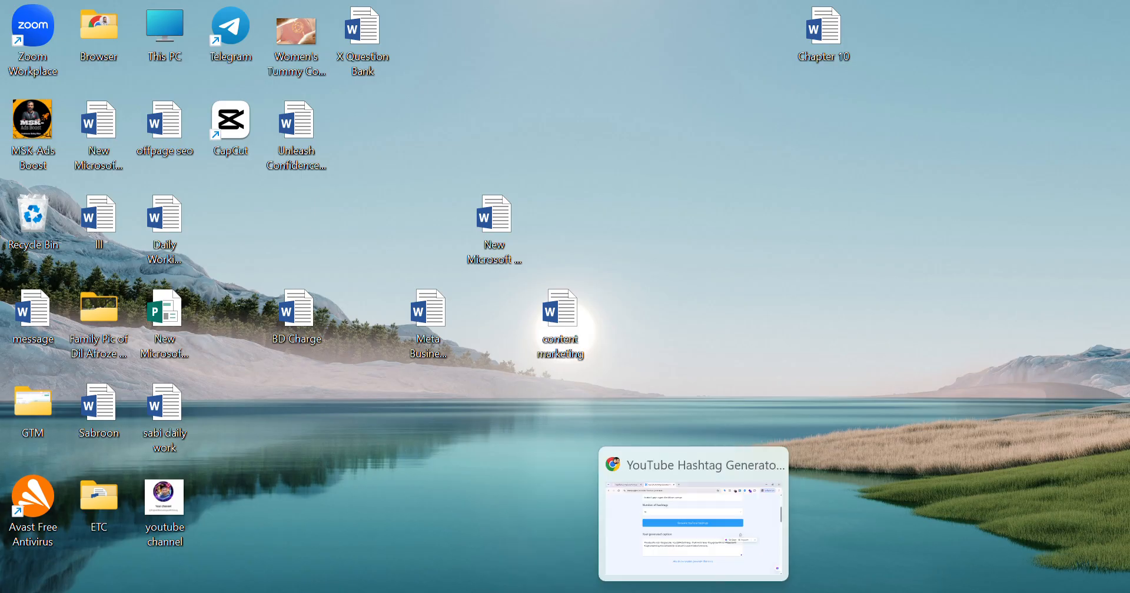
{"action": "left_click", "coordinate": [598, 585]}
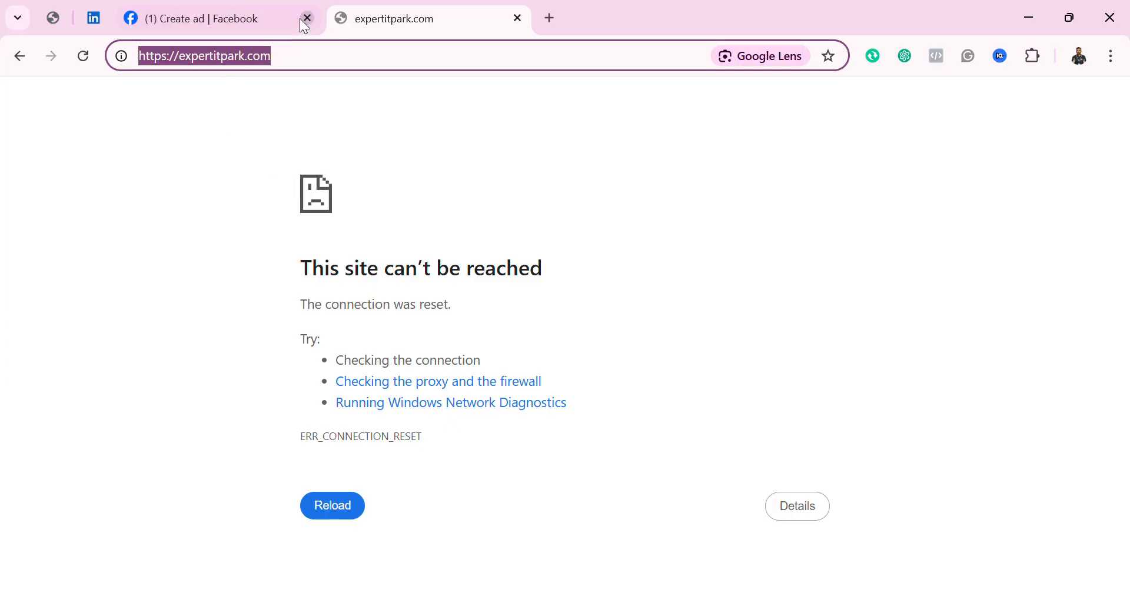
{"action": "left_click", "coordinate": [245, 19]}
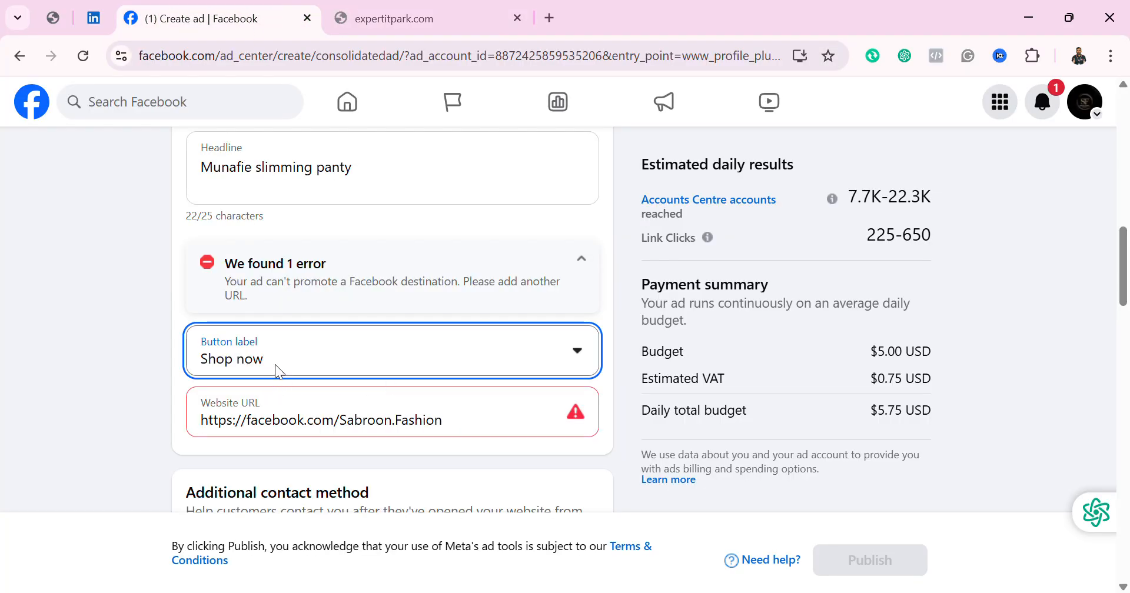
{"action": "left_click", "coordinate": [462, 425]}
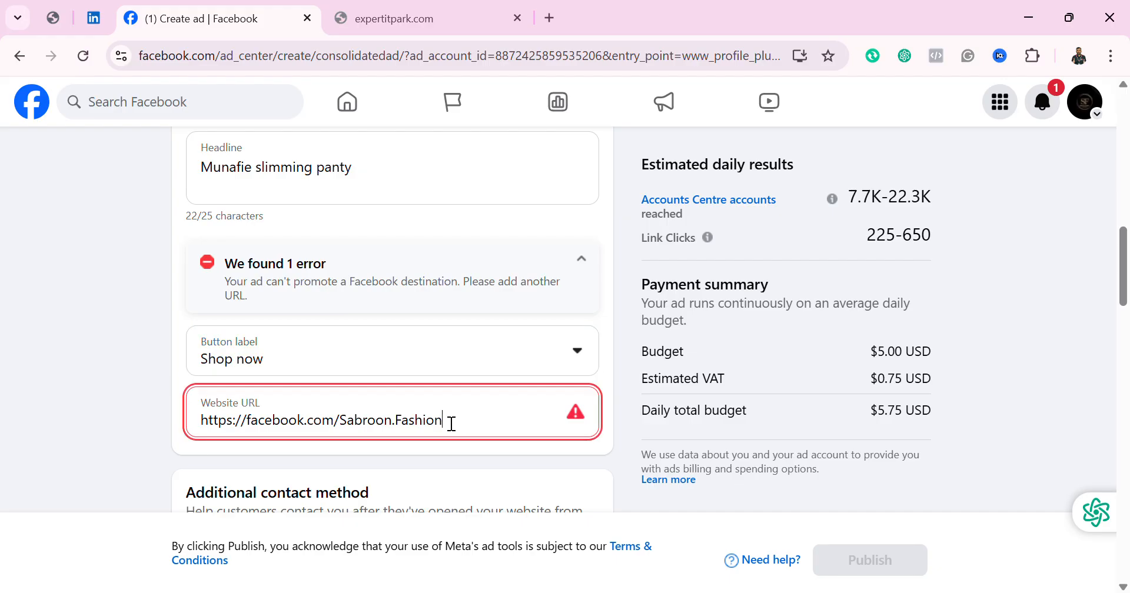
{"action": "left_click_drag", "start_coordinate": [452, 424], "coordinate": [86, 417]}
{"action": "right_click", "coordinate": [236, 422]}
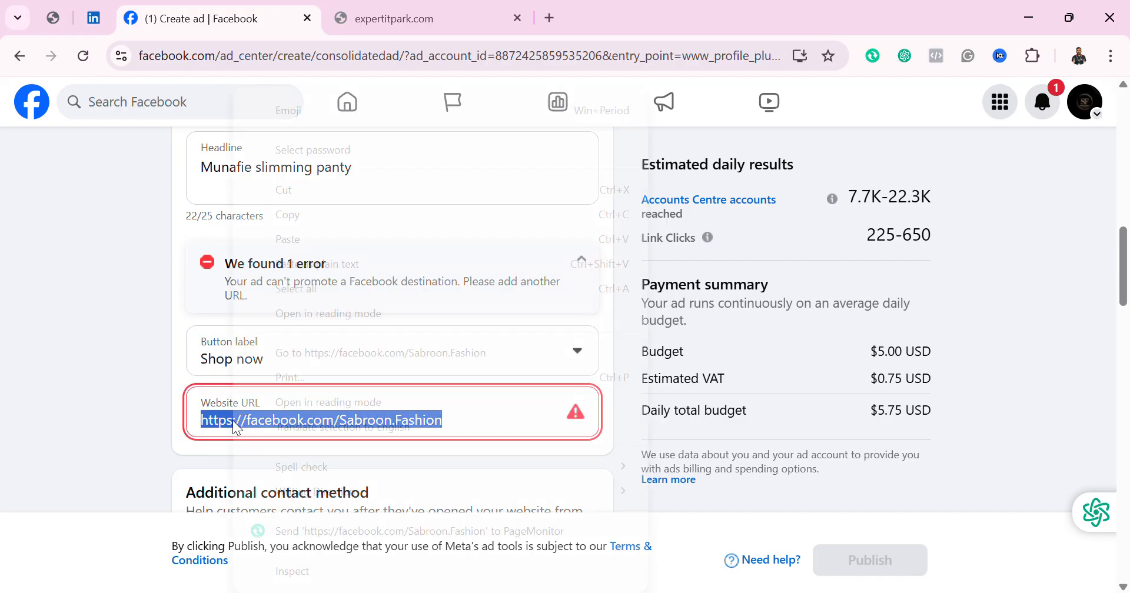
{"action": "left_click", "coordinate": [287, 241]}
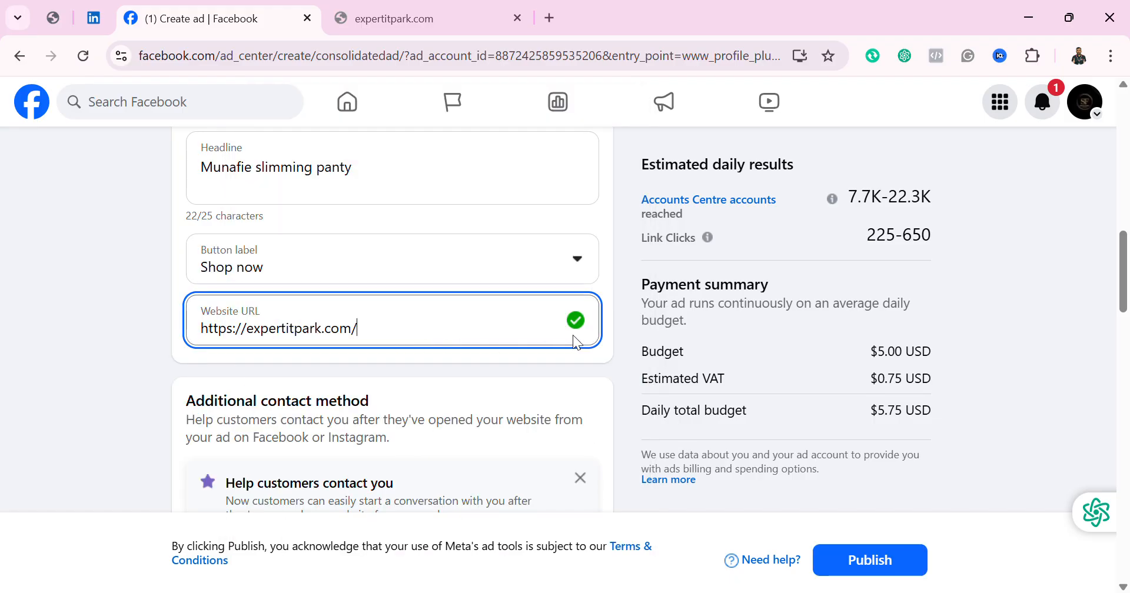
Step: Review the ad's additional contact method, Advantage+ creative, special ad category and audience options
{"action": "scroll", "coordinate": [438, 450], "scroll_direction": "down", "scroll_amount": 3}
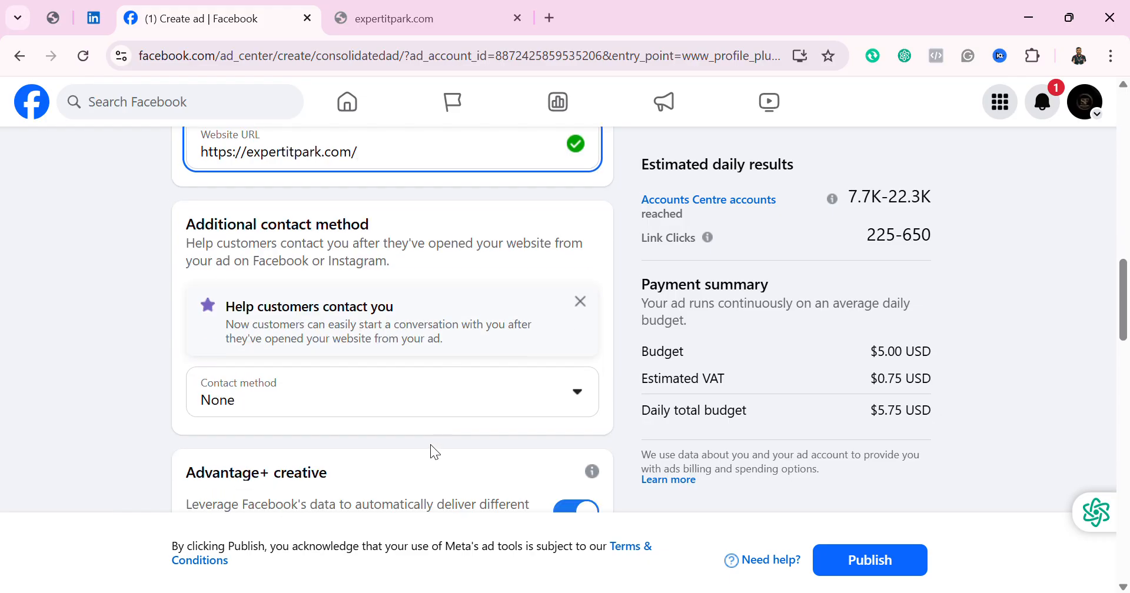
{"action": "scroll", "coordinate": [435, 452], "scroll_direction": "down", "scroll_amount": 2}
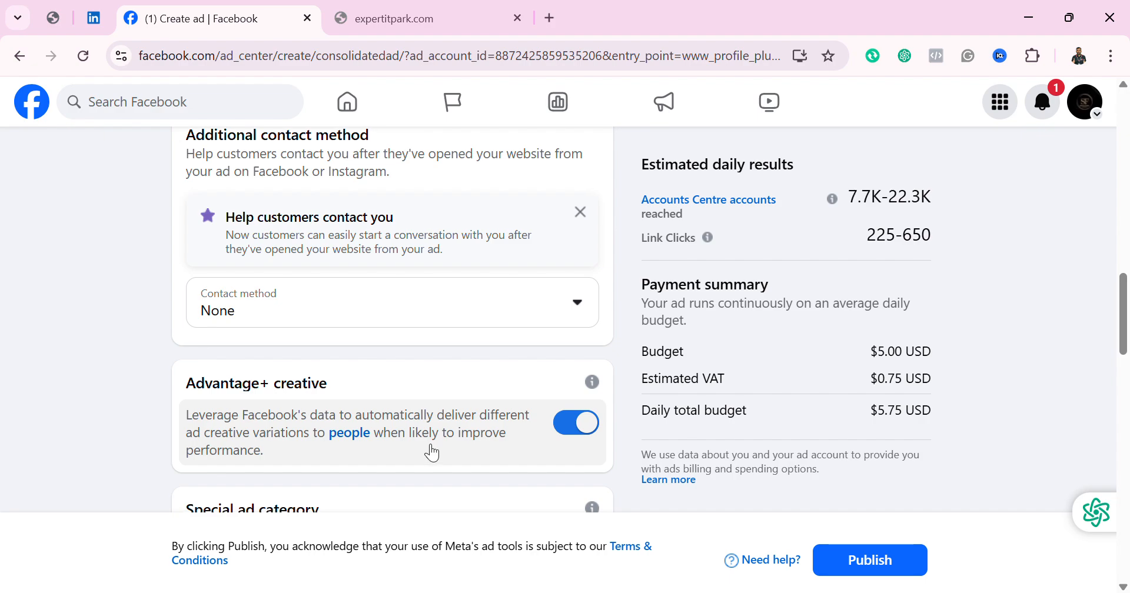
{"action": "scroll", "coordinate": [432, 454], "scroll_direction": "down", "scroll_amount": 2}
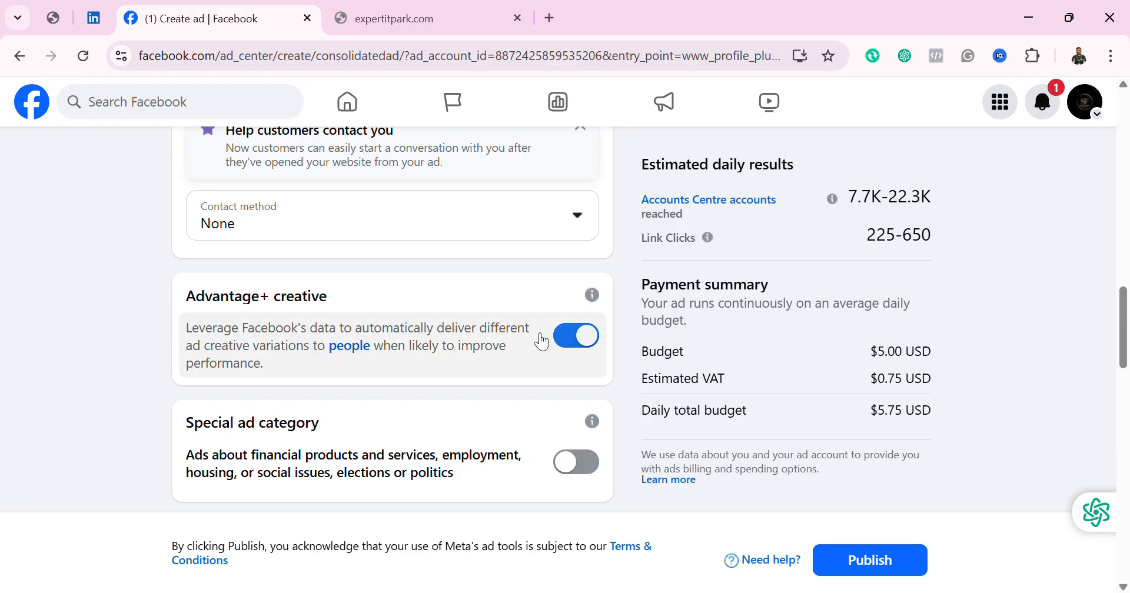
{"action": "scroll", "coordinate": [501, 383], "scroll_direction": "down", "scroll_amount": 1}
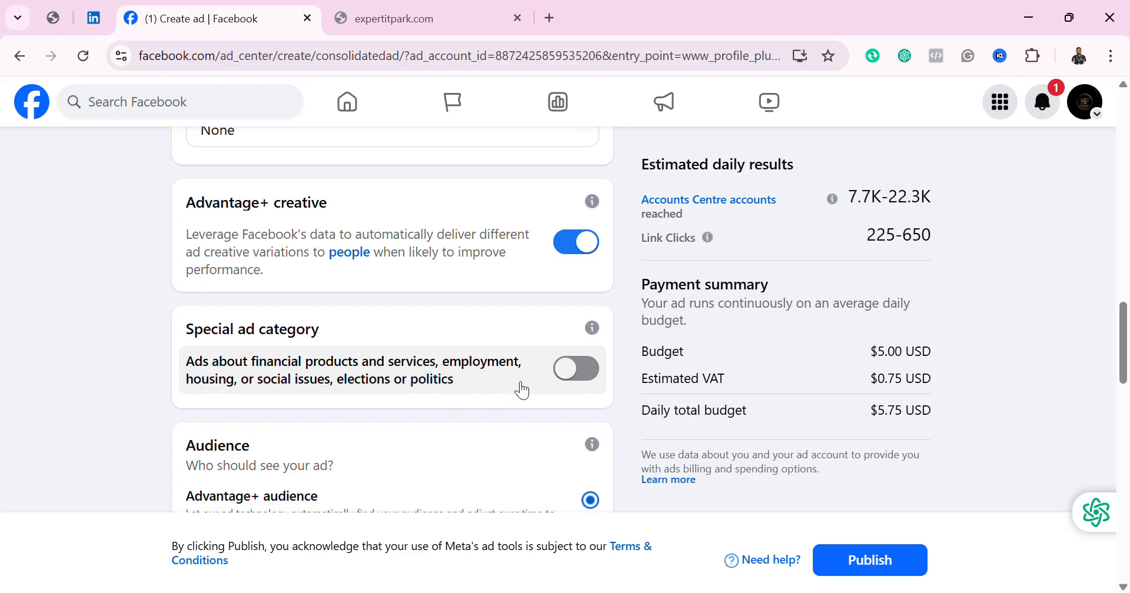
{"action": "scroll", "coordinate": [521, 390], "scroll_direction": "down", "scroll_amount": 3}
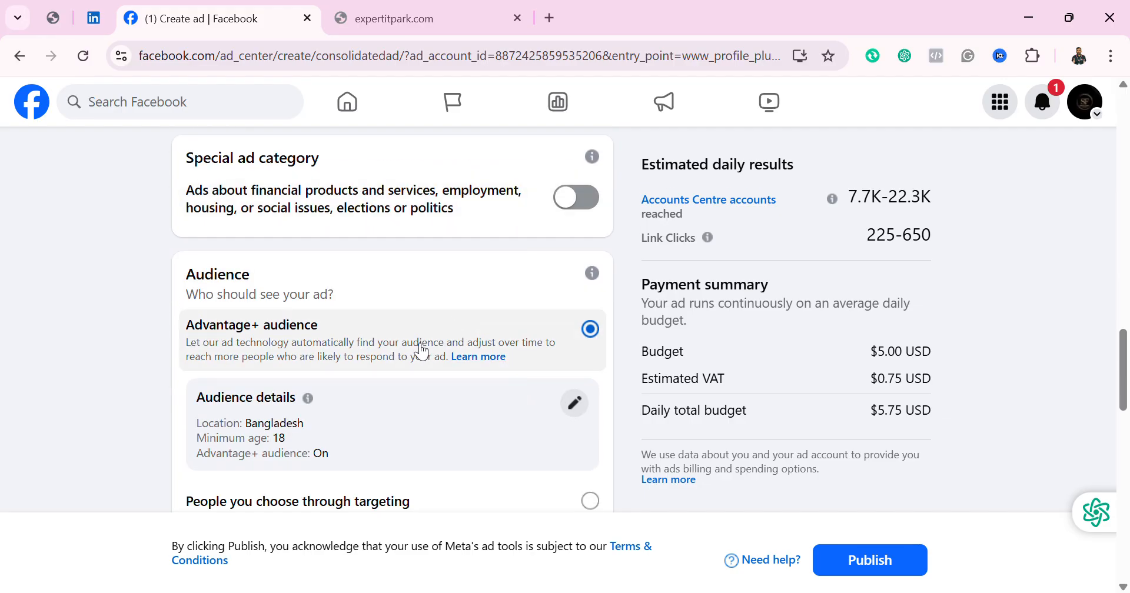
{"action": "scroll", "coordinate": [412, 347], "scroll_direction": "down", "scroll_amount": 1}
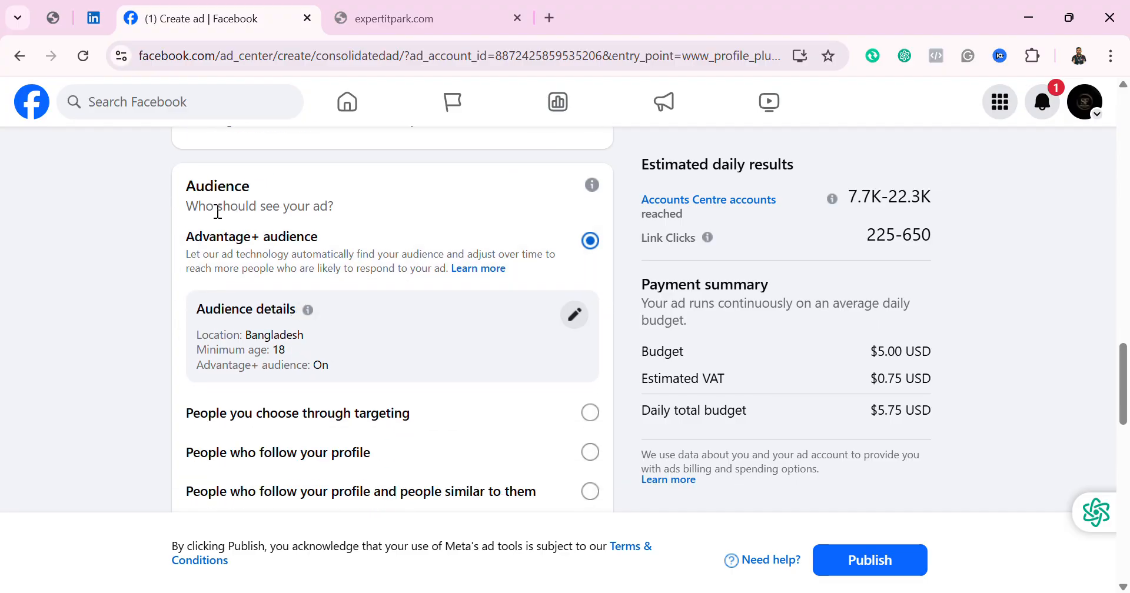
{"action": "scroll", "coordinate": [345, 452], "scroll_direction": "down", "scroll_amount": 3}
{"action": "scroll", "coordinate": [358, 459], "scroll_direction": "up", "scroll_amount": 4}
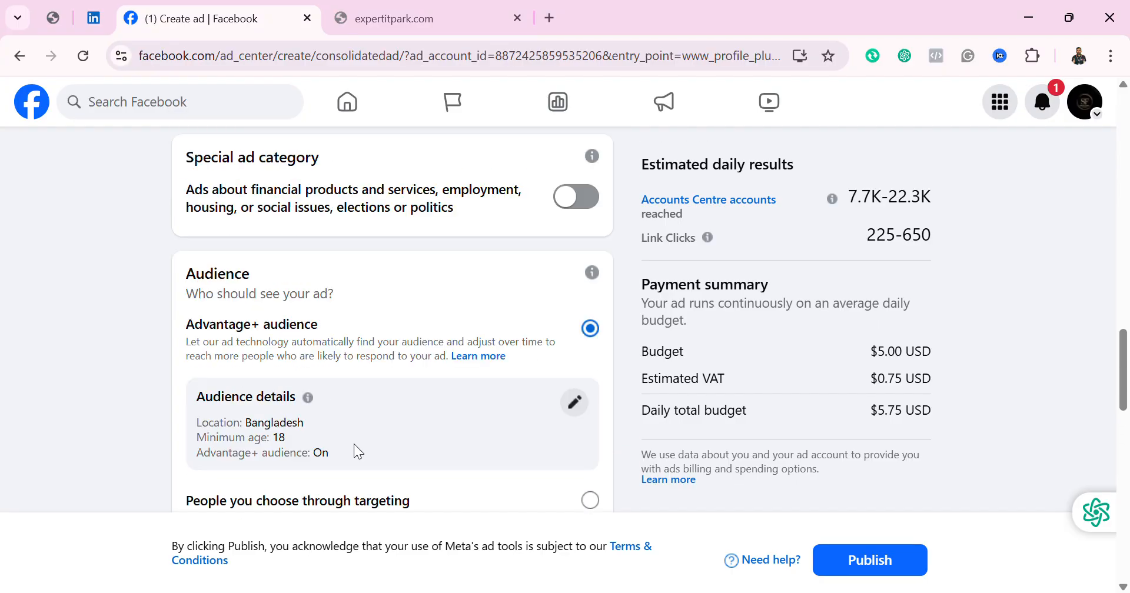
{"action": "scroll", "coordinate": [489, 412], "scroll_direction": "down", "scroll_amount": 5}
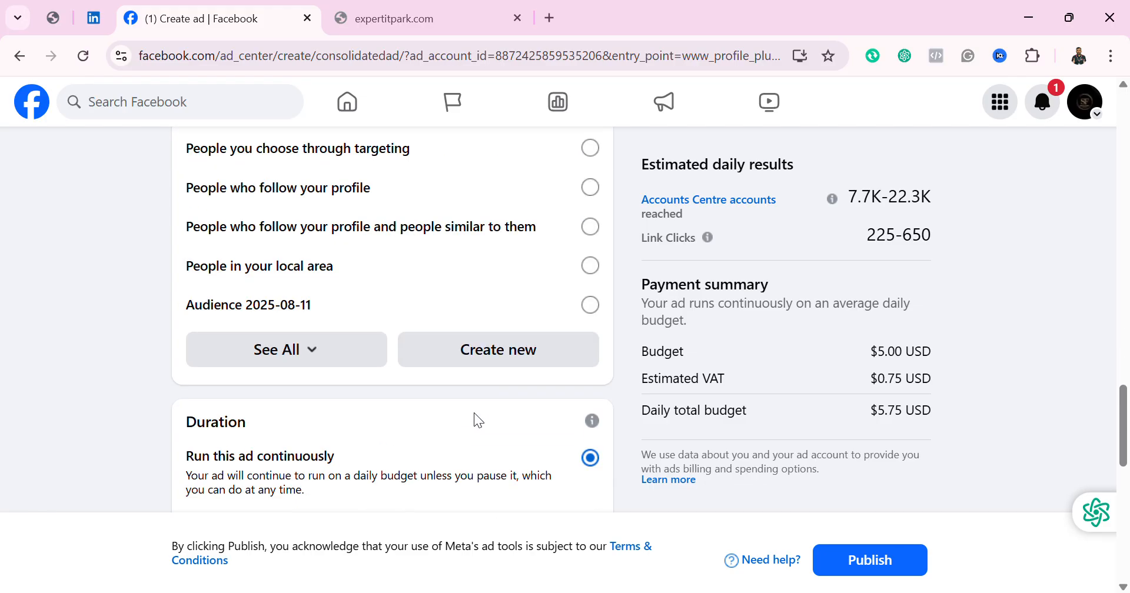
Step: Start a new ad audience and name it "Audience for website traffic 2025-08-11"
{"action": "left_click", "coordinate": [504, 369]}
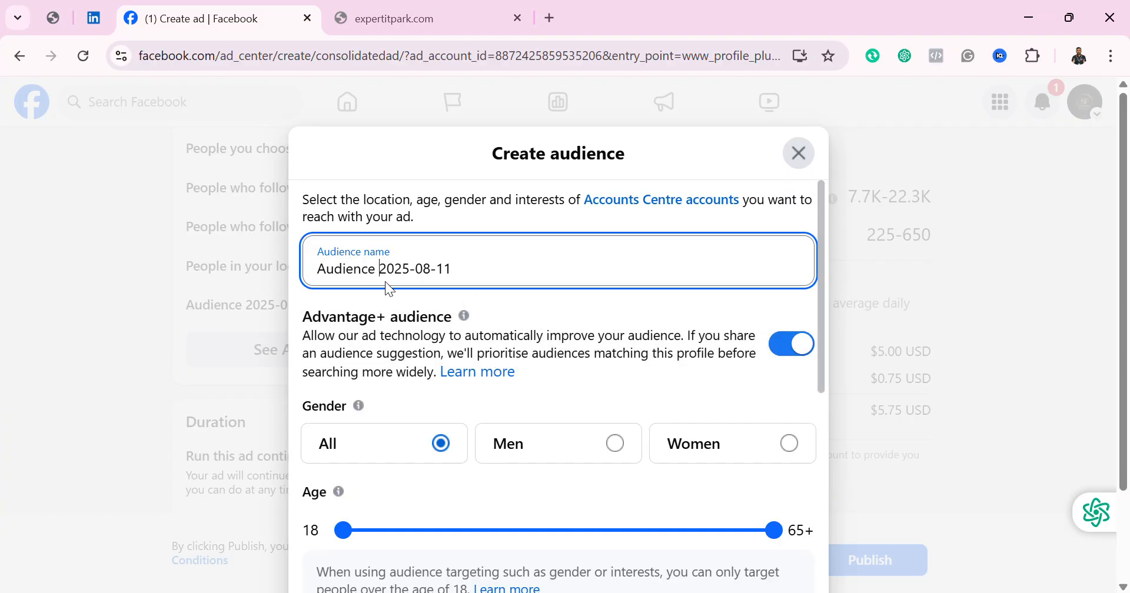
{"action": "type", "text": "for"}
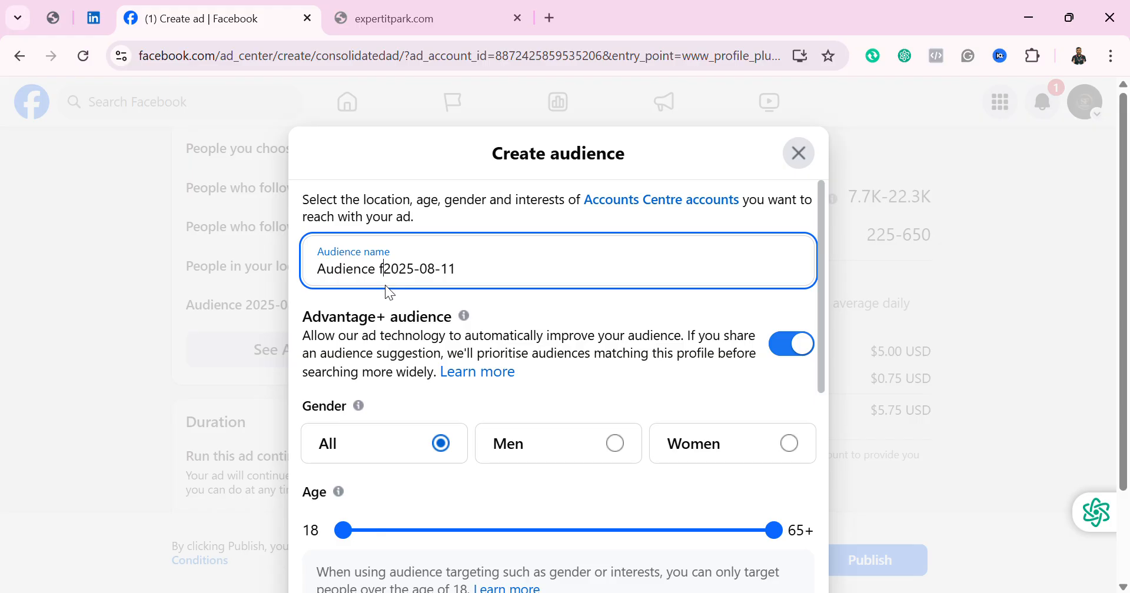
{"action": "type", "text": " webs"}
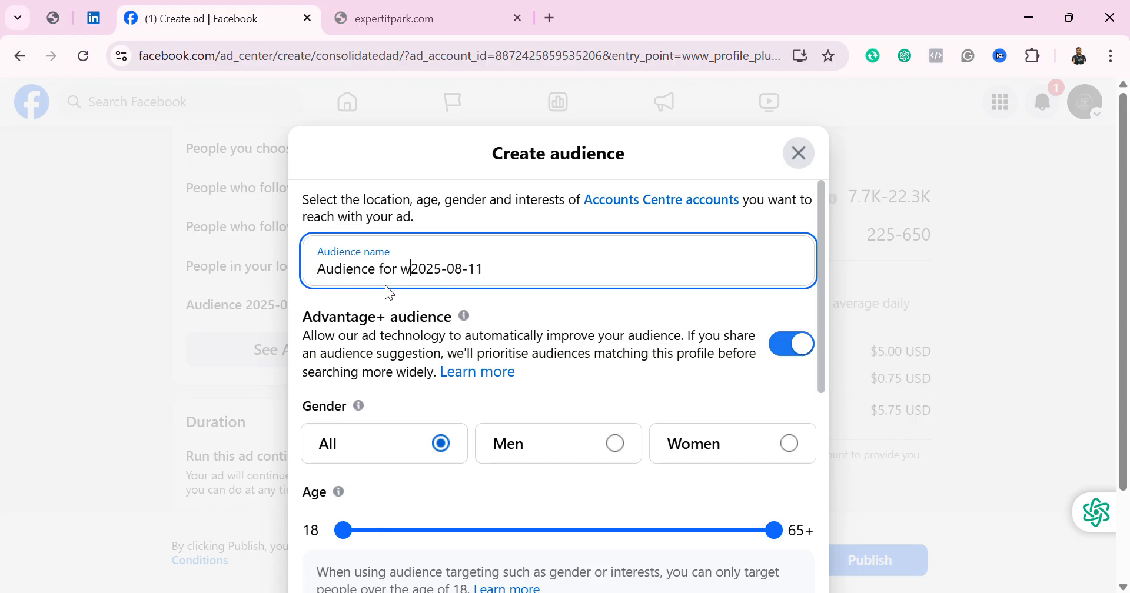
{"action": "type", "text": "iteb"}
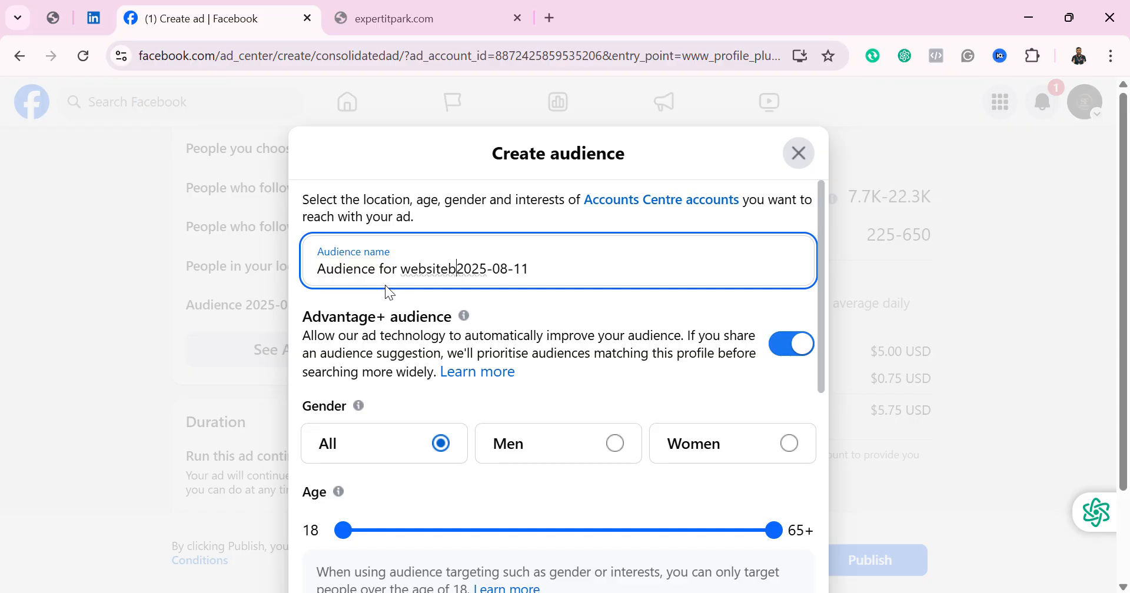
{"action": "key", "text": "BackSpace"}
{"action": "type", "text": "traffic"}
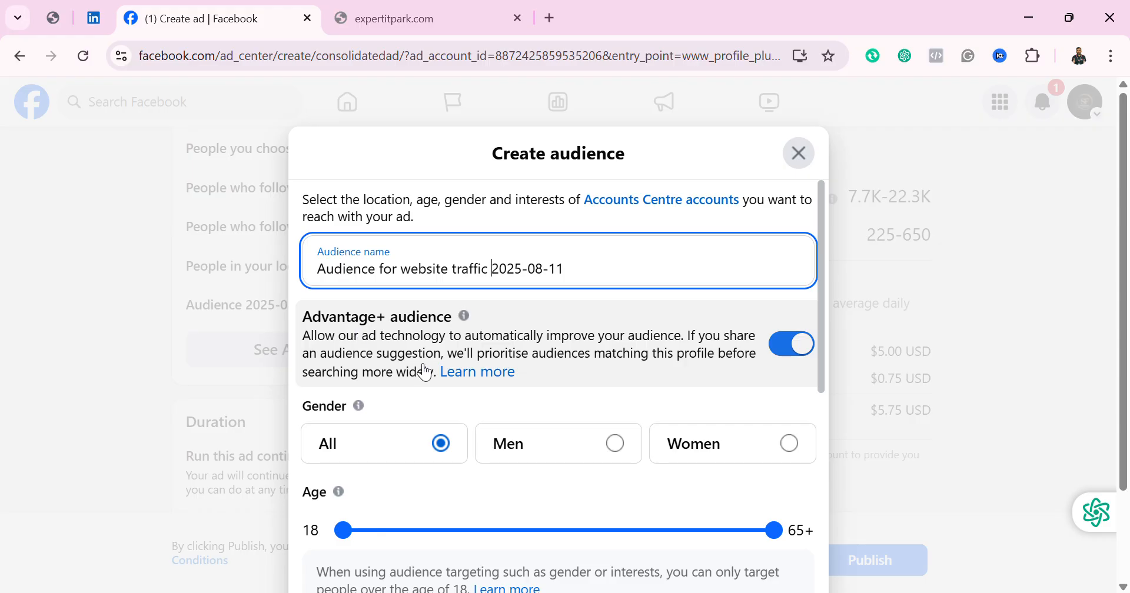
Step: Restrict the new audience to women and set its age range to 20–46
{"action": "scroll", "coordinate": [413, 384], "scroll_direction": "down", "scroll_amount": 2}
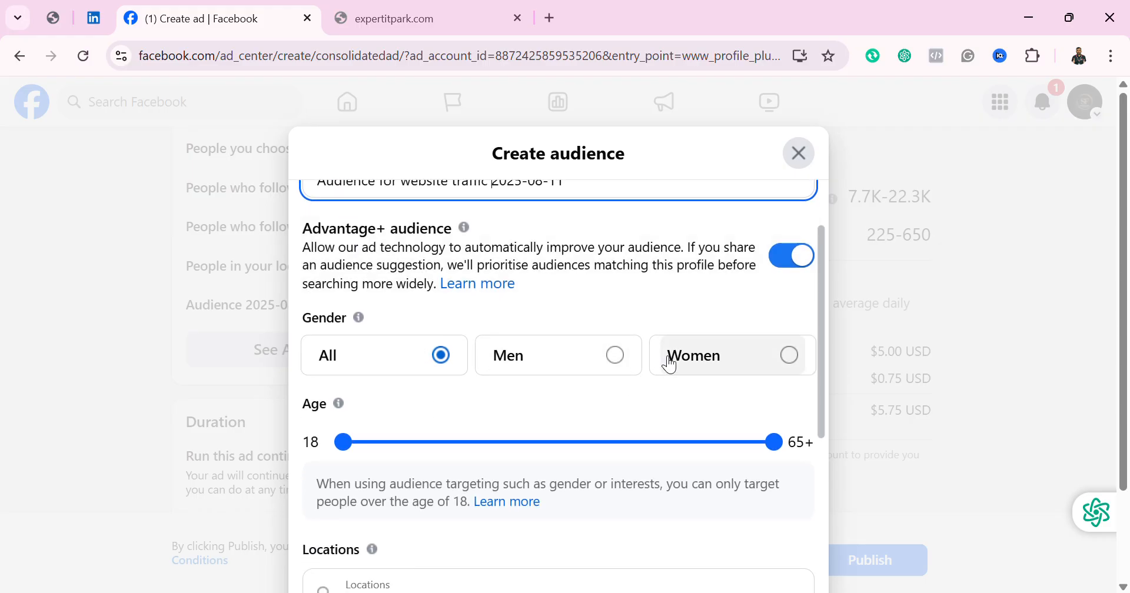
{"action": "left_click", "coordinate": [789, 355]}
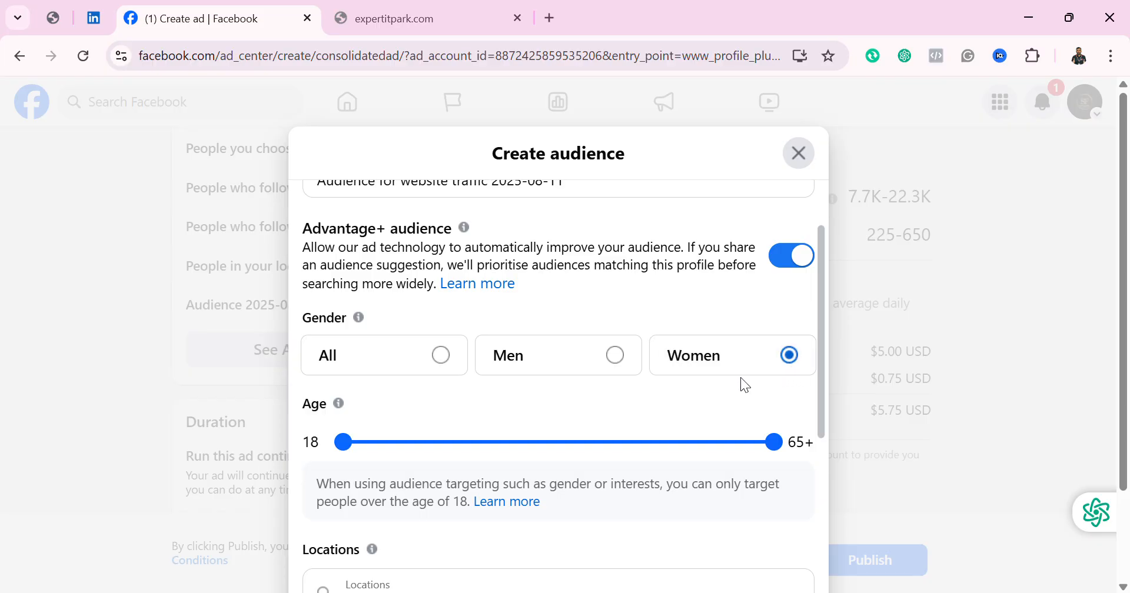
{"action": "scroll", "coordinate": [740, 384], "scroll_direction": "down", "scroll_amount": 1}
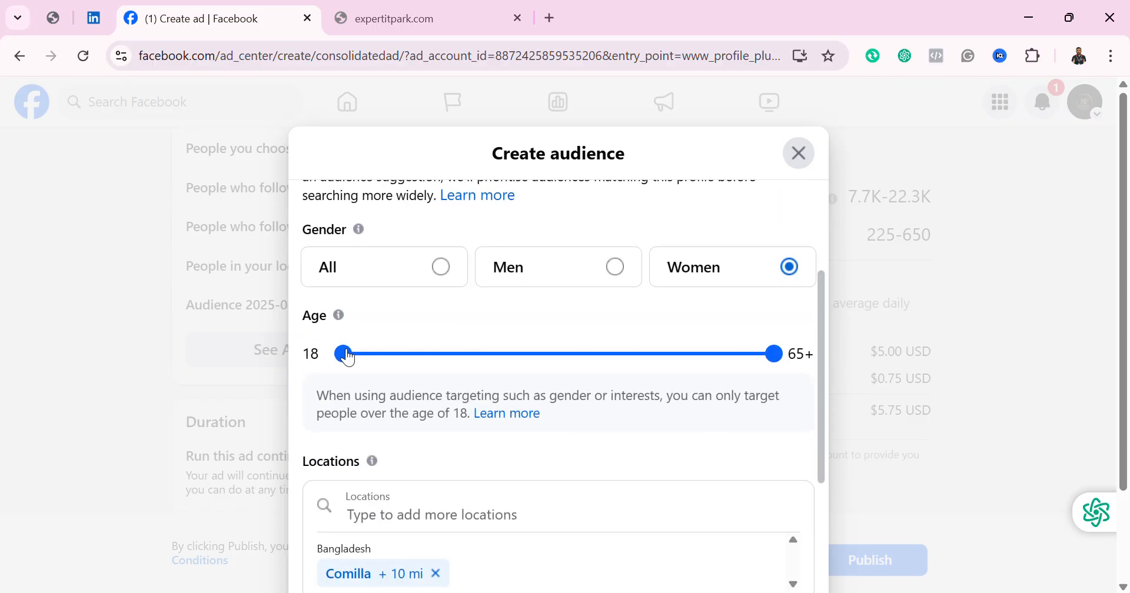
{"action": "left_click_drag", "start_coordinate": [782, 365], "coordinate": [608, 360]}
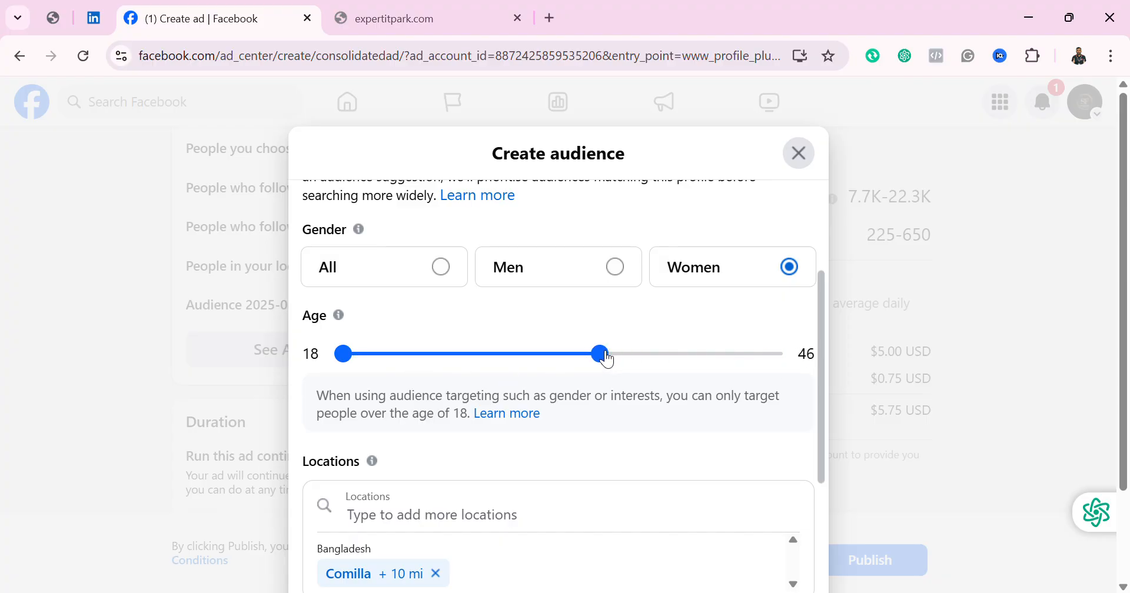
{"action": "left_click_drag", "start_coordinate": [345, 355], "coordinate": [360, 366]}
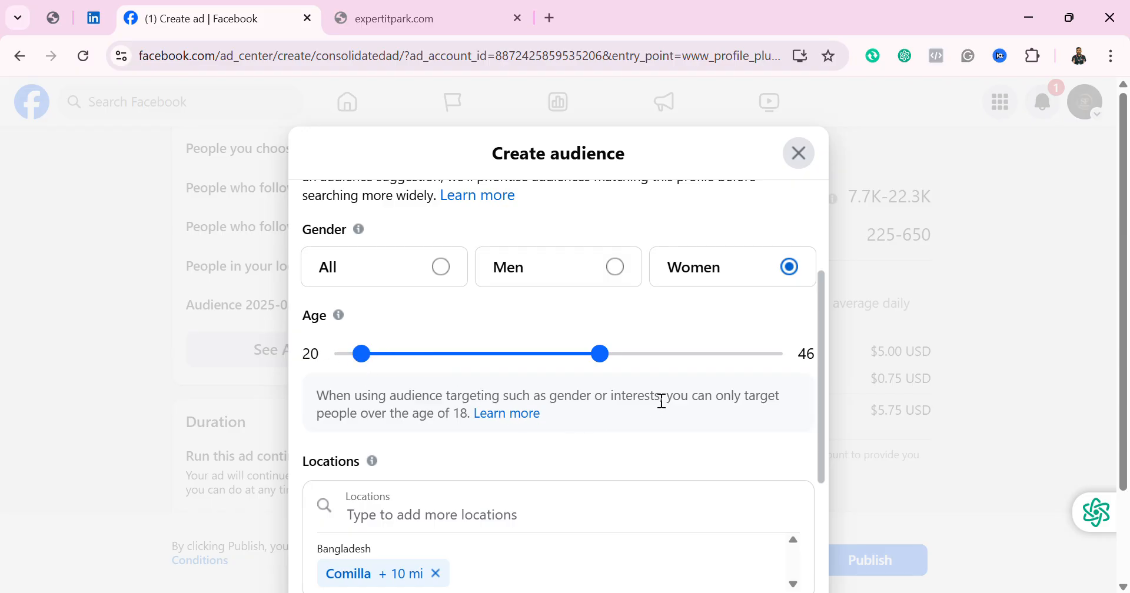
Step: Search the audience locations for dhaka and add the city Dhaka, Dhaka Division, Bangladesh
{"action": "scroll", "coordinate": [610, 420], "scroll_direction": "down", "scroll_amount": 3}
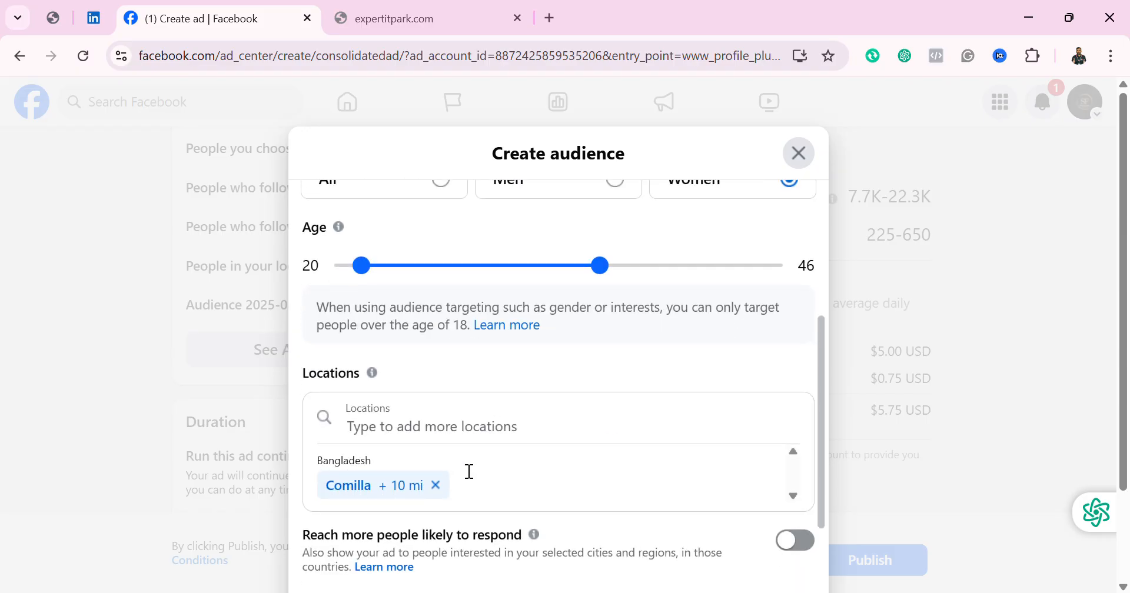
{"action": "left_click", "coordinate": [424, 432]}
{"action": "scroll", "coordinate": [417, 419], "scroll_direction": "down", "scroll_amount": 5}
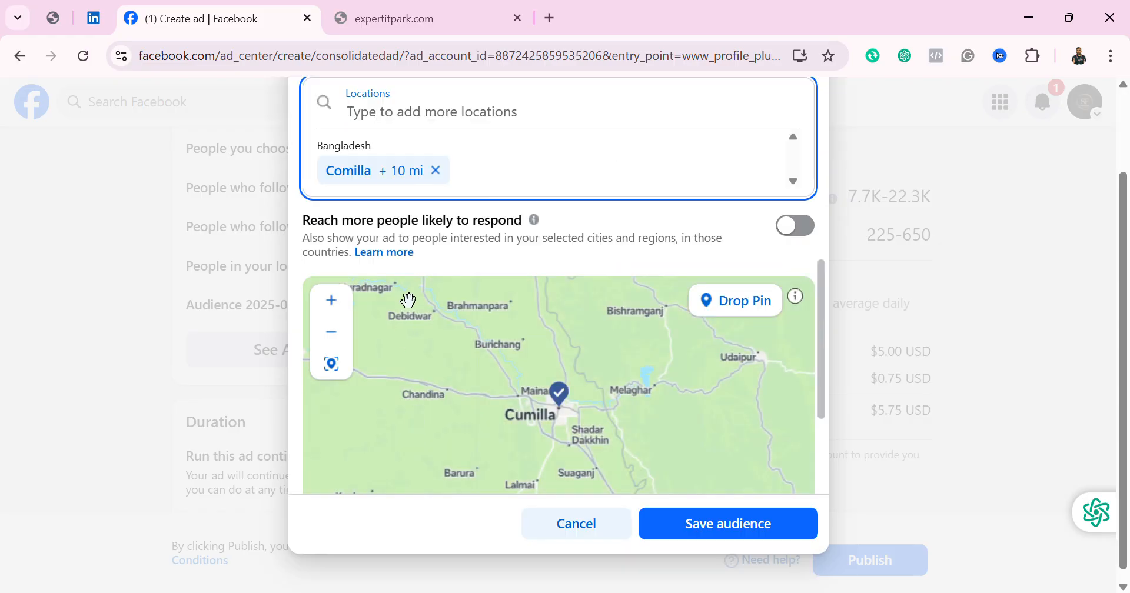
{"action": "type", "text": "dhak"}
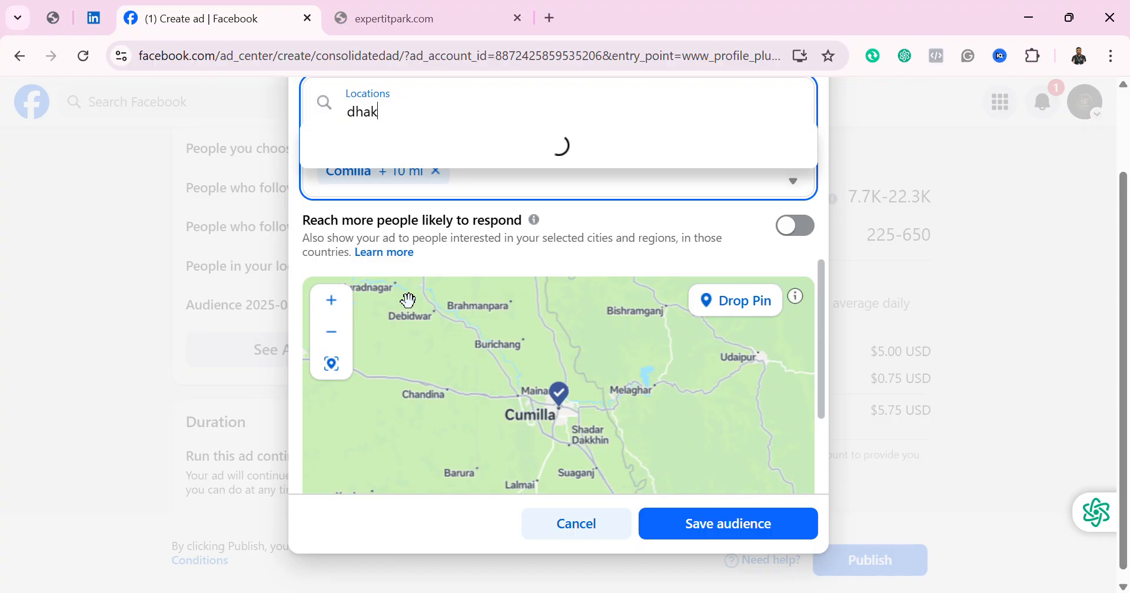
{"action": "type", "text": "a"}
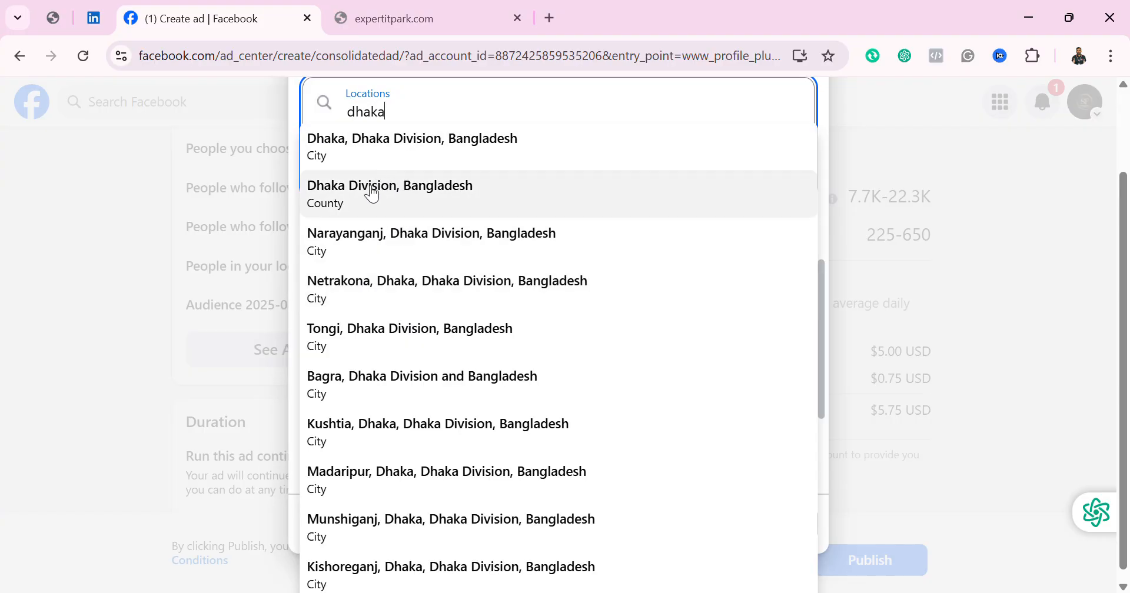
{"action": "left_click", "coordinate": [380, 147]}
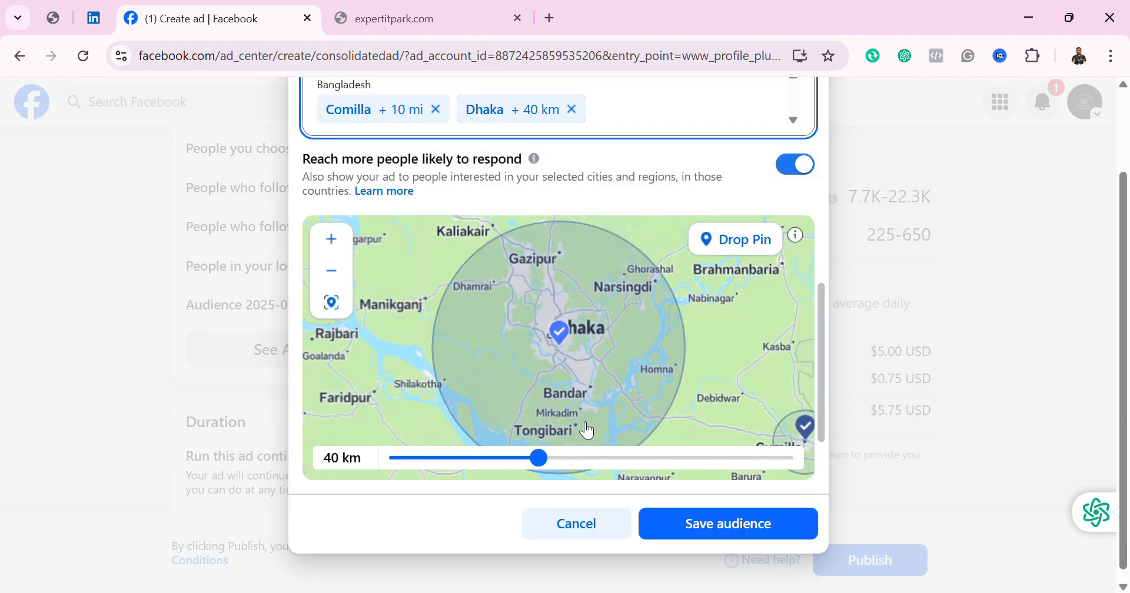
Step: Add the city Chittagong, Chittagong Division, Bangladesh to the audience locations and set its radius to 17 km
{"action": "left_click", "coordinate": [617, 114]}
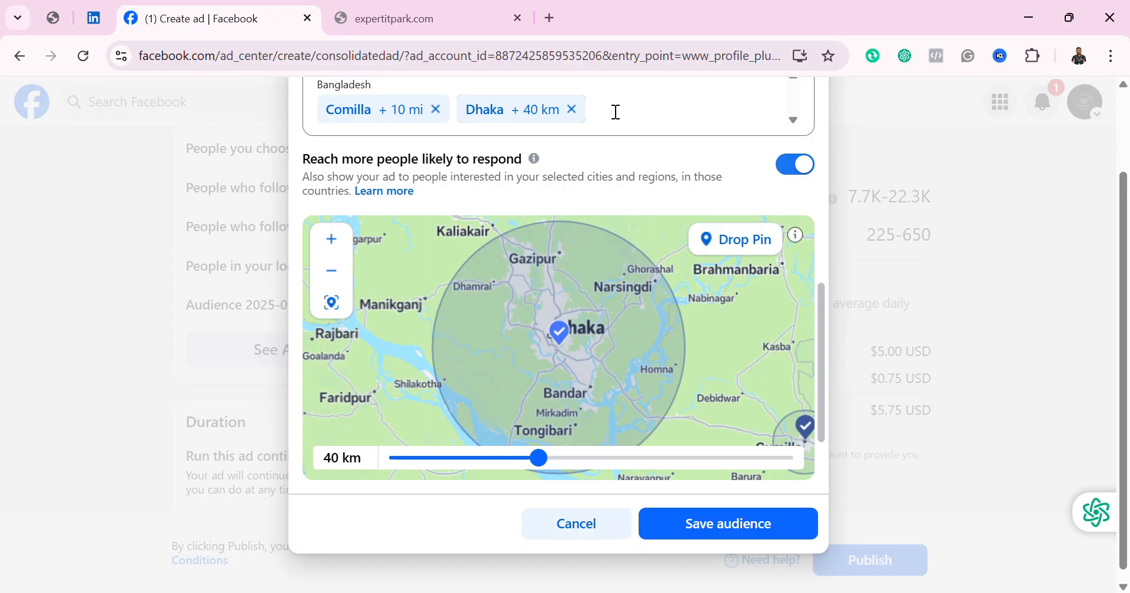
{"action": "scroll", "coordinate": [589, 147], "scroll_direction": "up", "scroll_amount": 3}
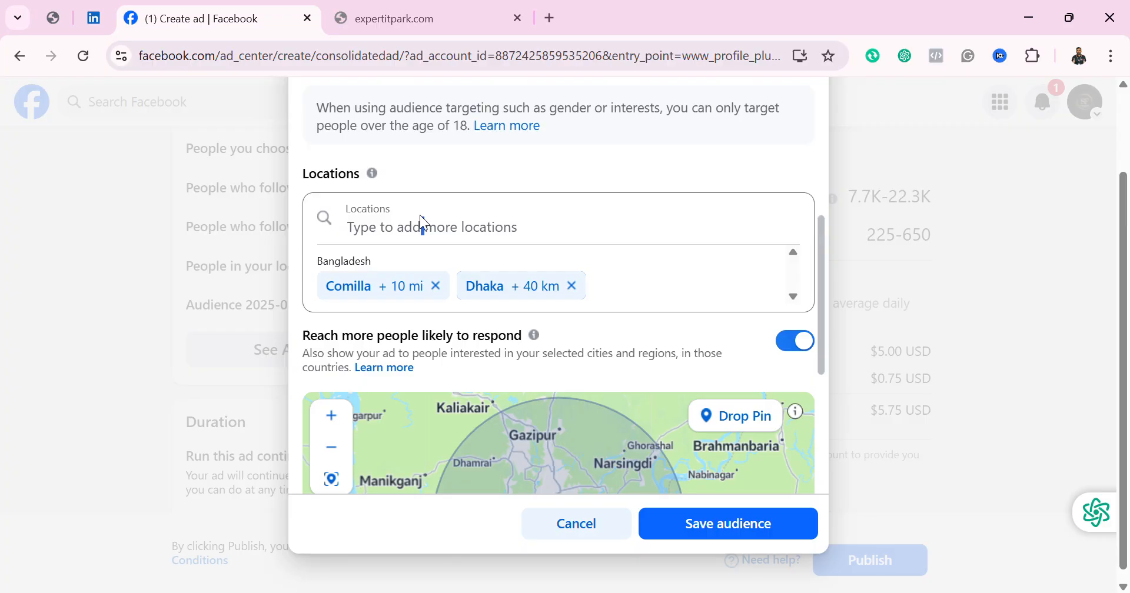
{"action": "left_click", "coordinate": [485, 238]}
{"action": "type", "text": "c"}
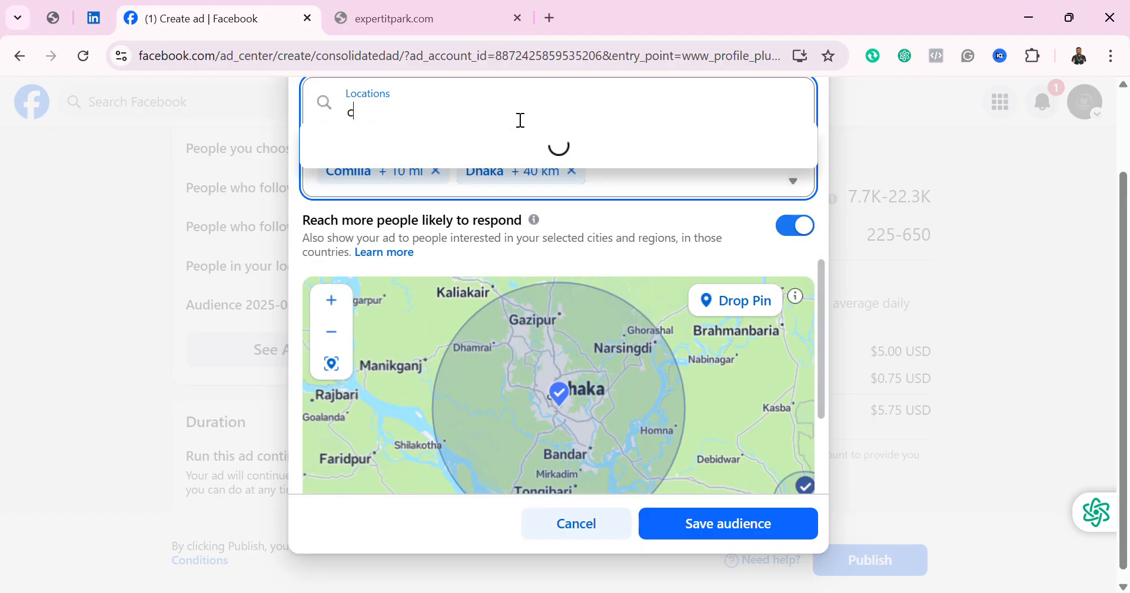
{"action": "type", "text": "hittag"}
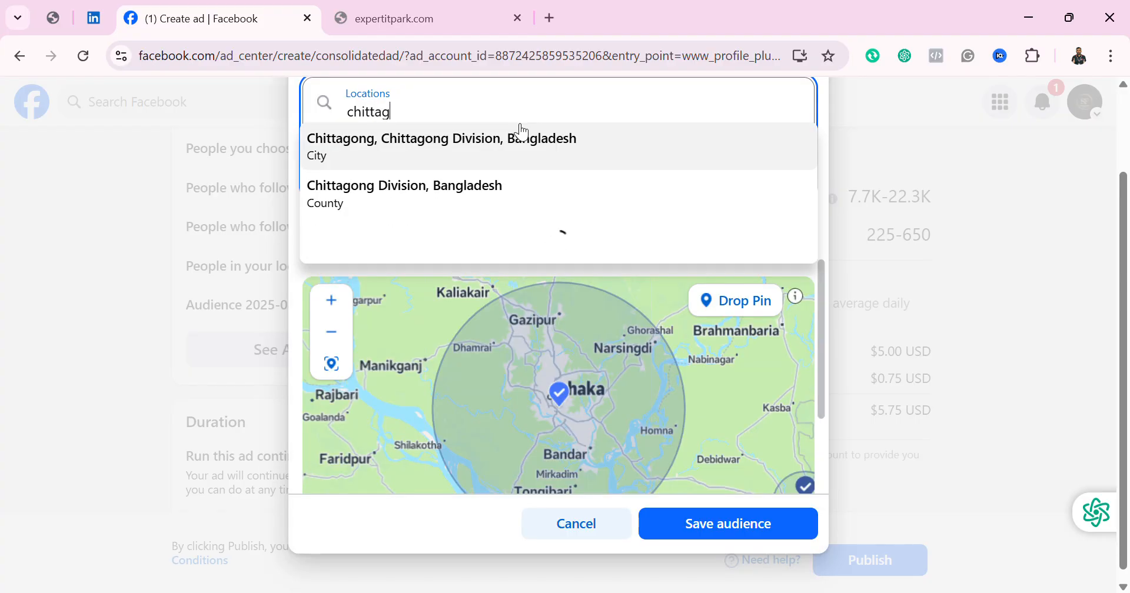
{"action": "left_click", "coordinate": [378, 154]}
{"action": "scroll", "coordinate": [418, 259], "scroll_direction": "down", "scroll_amount": 1}
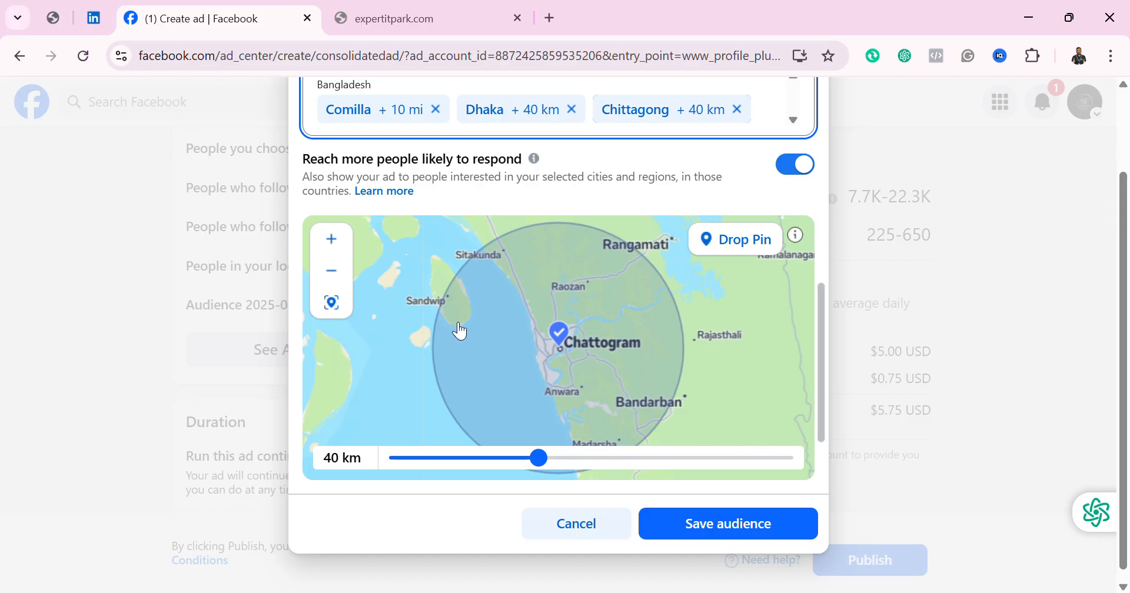
{"action": "left_click_drag", "start_coordinate": [548, 461], "coordinate": [374, 458]}
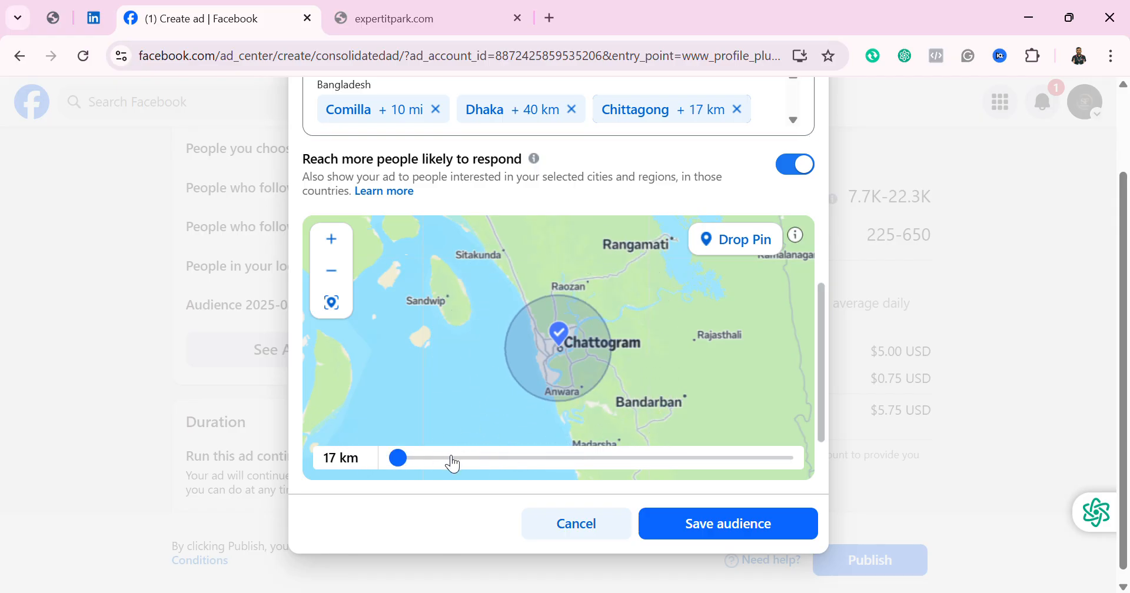
Step: Drop a location pin on the map east of Chittagong, west of Rajasthali, and remove the Chittagong city location
{"action": "left_click", "coordinate": [727, 262]}
{"action": "left_click", "coordinate": [647, 351]}
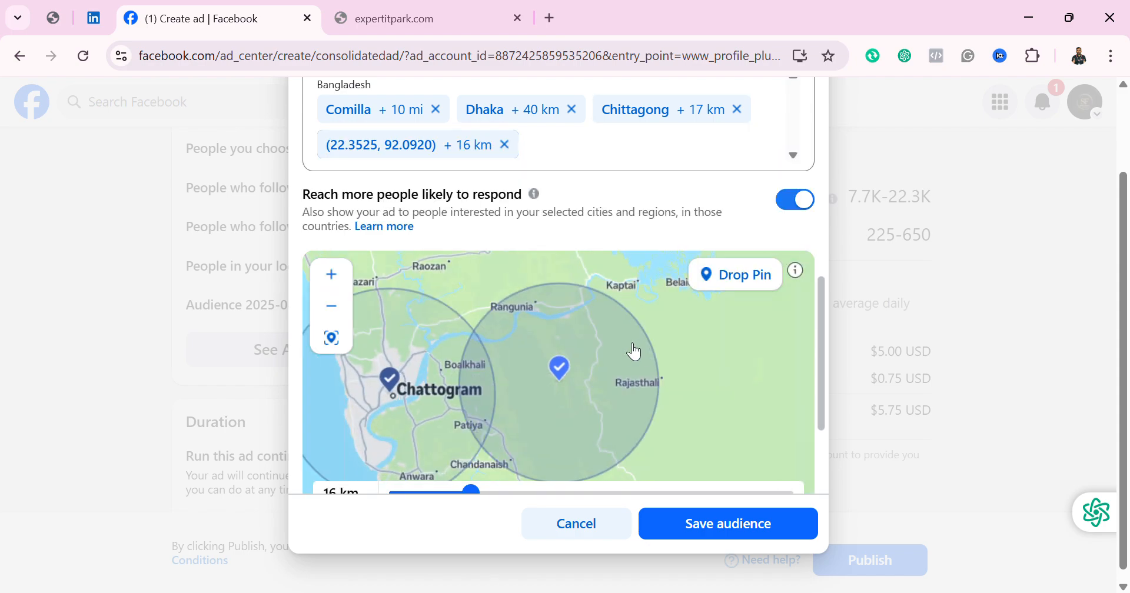
{"action": "left_click", "coordinate": [737, 110]}
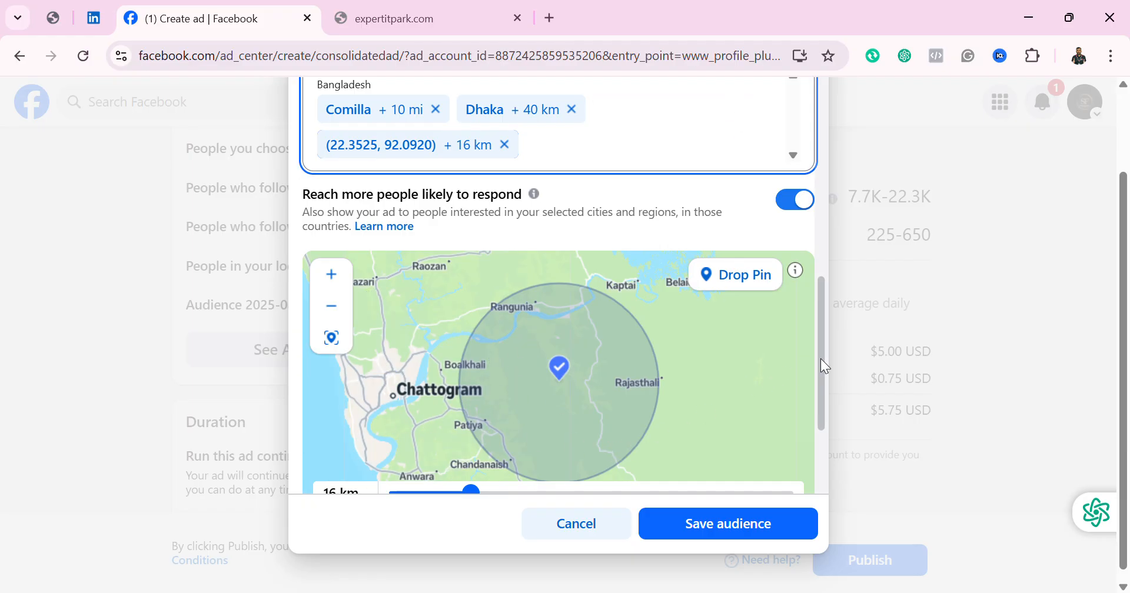
Step: Search detailed targeting for under and add the interest Undergarment (clothing) to the audience
{"action": "left_click_drag", "start_coordinate": [822, 359], "coordinate": [815, 448]}
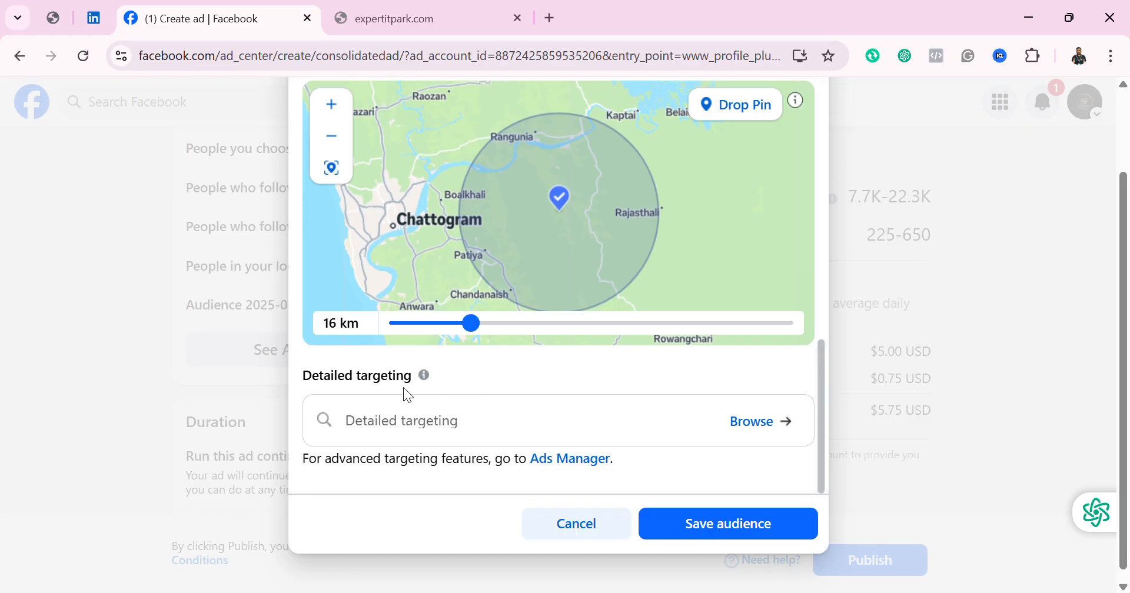
{"action": "left_click", "coordinate": [385, 424]}
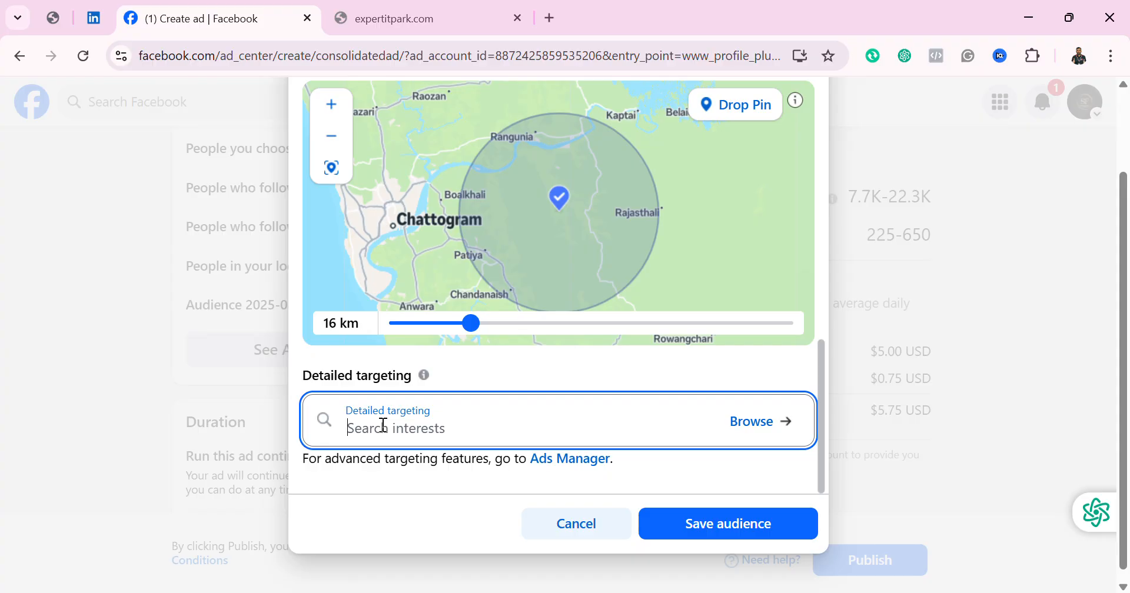
{"action": "type", "text": "under"}
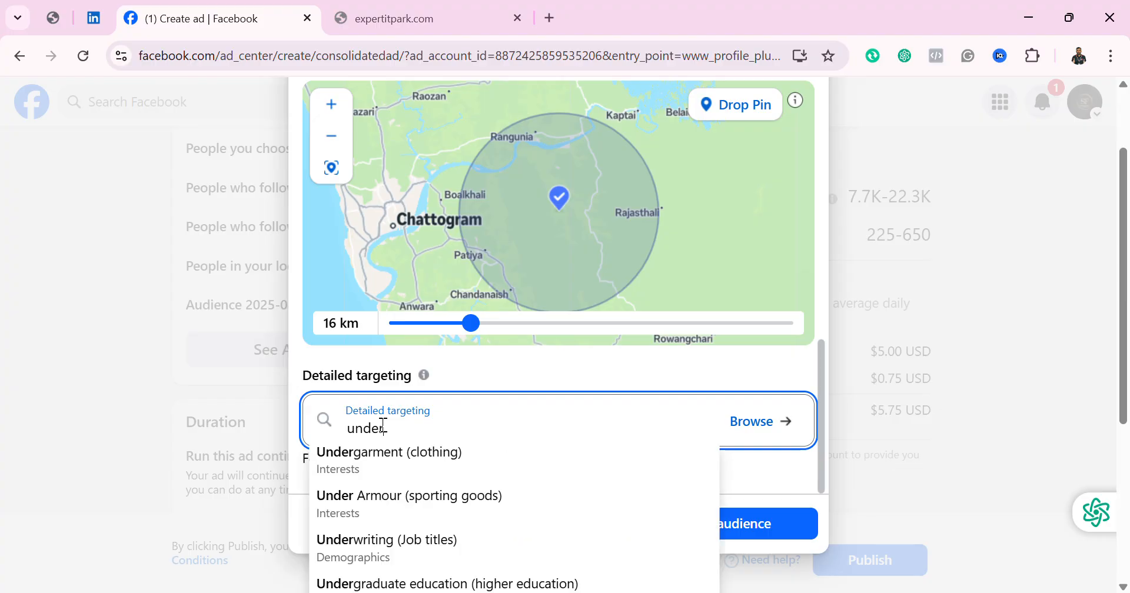
{"action": "left_click", "coordinate": [406, 462]}
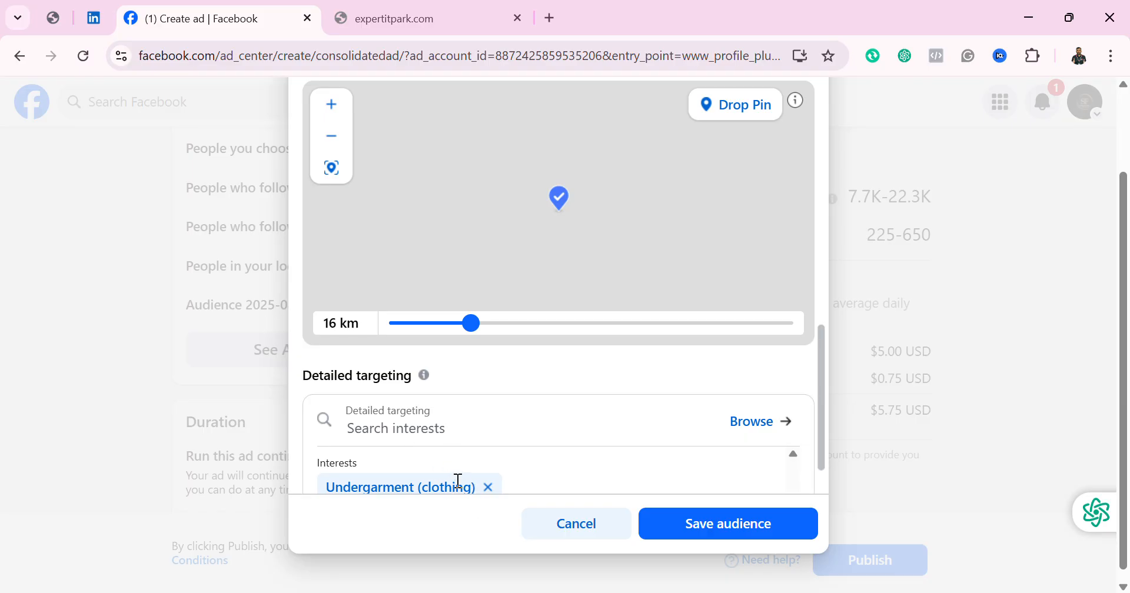
Step: Search detailed targeting for women and add the interest Women's clothing (clothing)
{"action": "left_click", "coordinate": [429, 420]}
{"action": "type", "text": "w"}
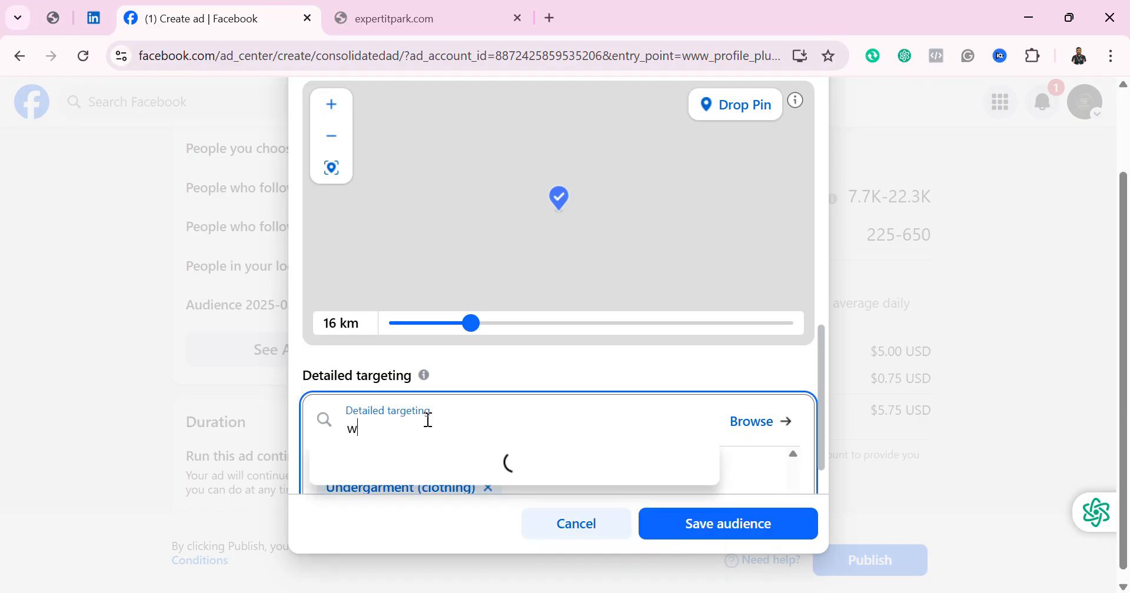
{"action": "type", "text": "omen"}
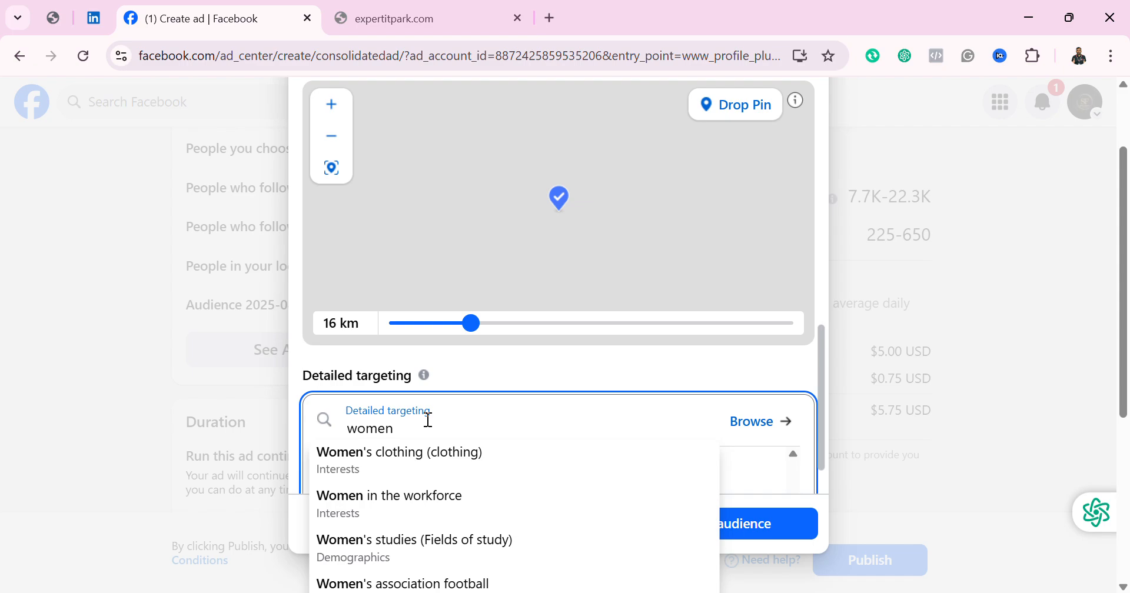
{"action": "scroll", "coordinate": [450, 535], "scroll_direction": "down", "scroll_amount": 1}
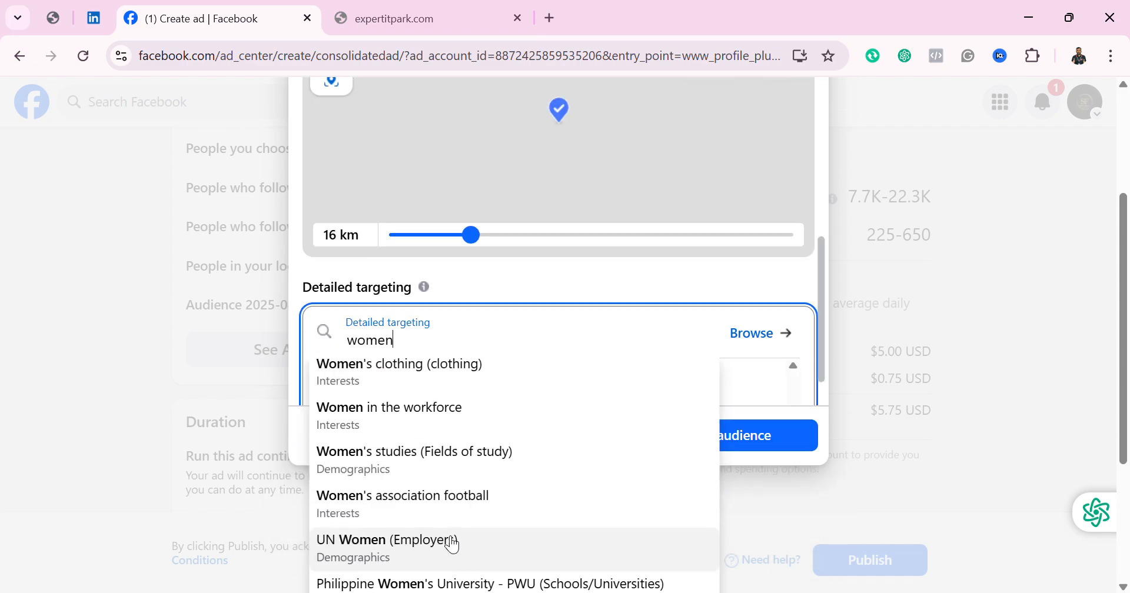
{"action": "left_click", "coordinate": [443, 374]}
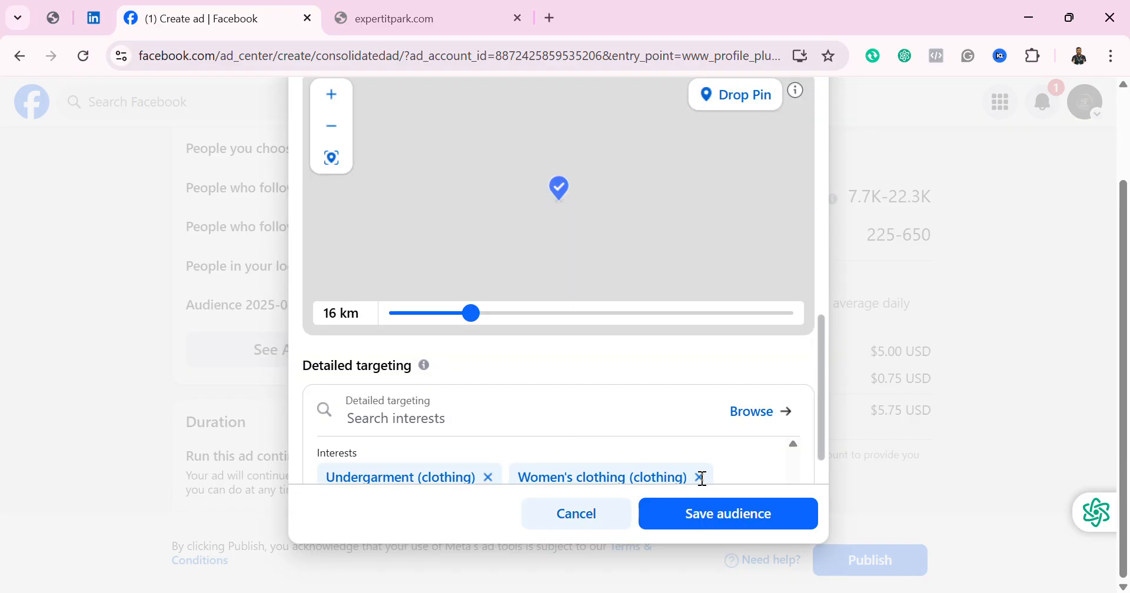
Step: Browse the detailed targeting demographics and add the education level At university
{"action": "left_click", "coordinate": [778, 422]}
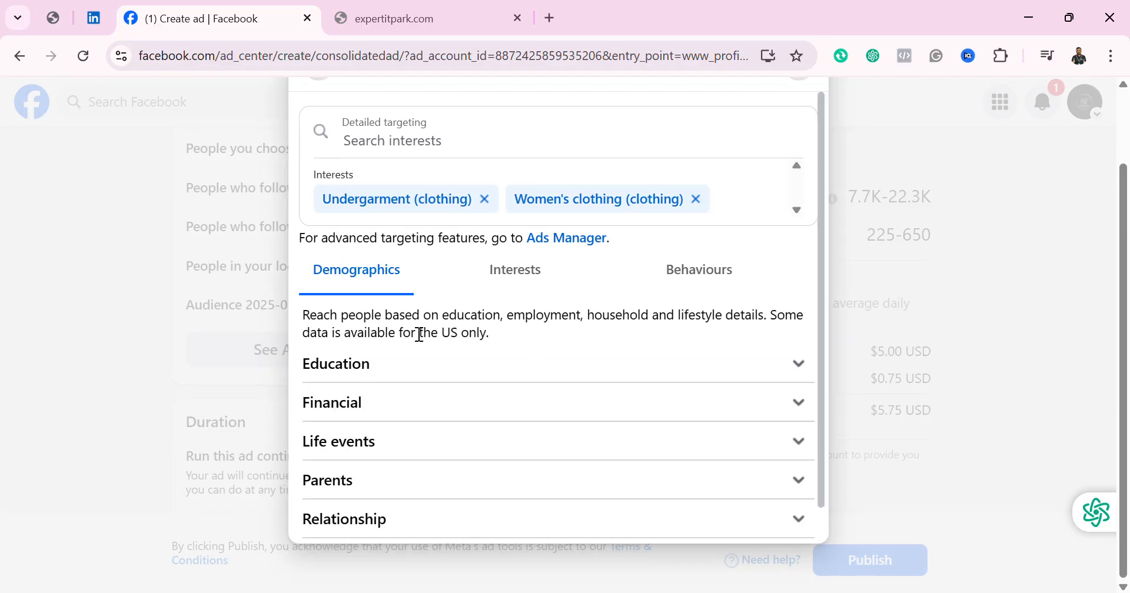
{"action": "scroll", "coordinate": [430, 418], "scroll_direction": "down", "scroll_amount": 1}
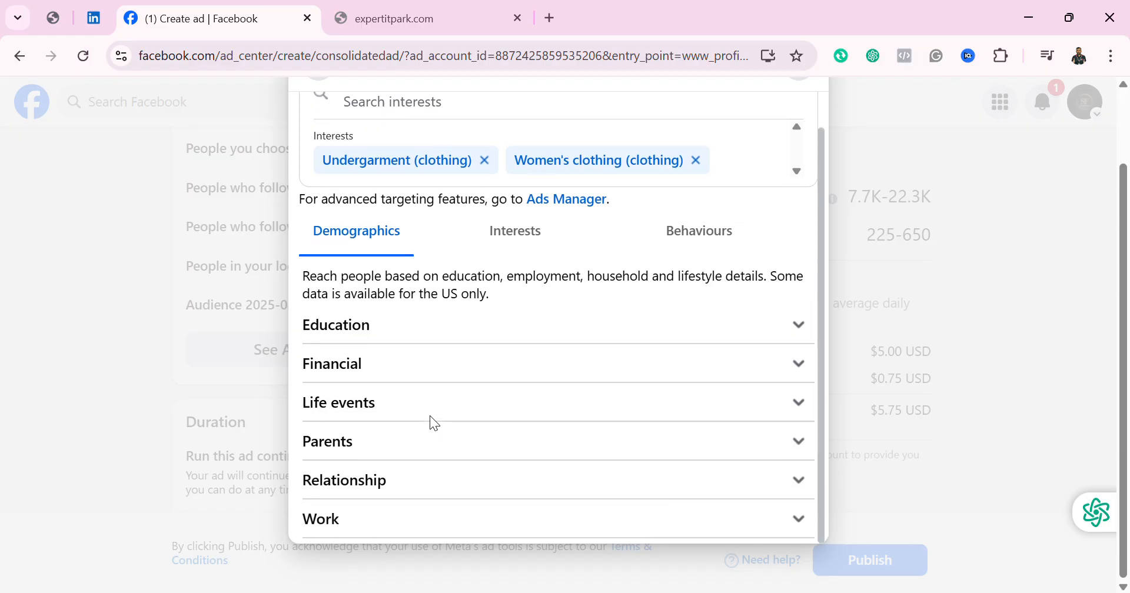
{"action": "scroll", "coordinate": [430, 416], "scroll_direction": "up", "scroll_amount": 1}
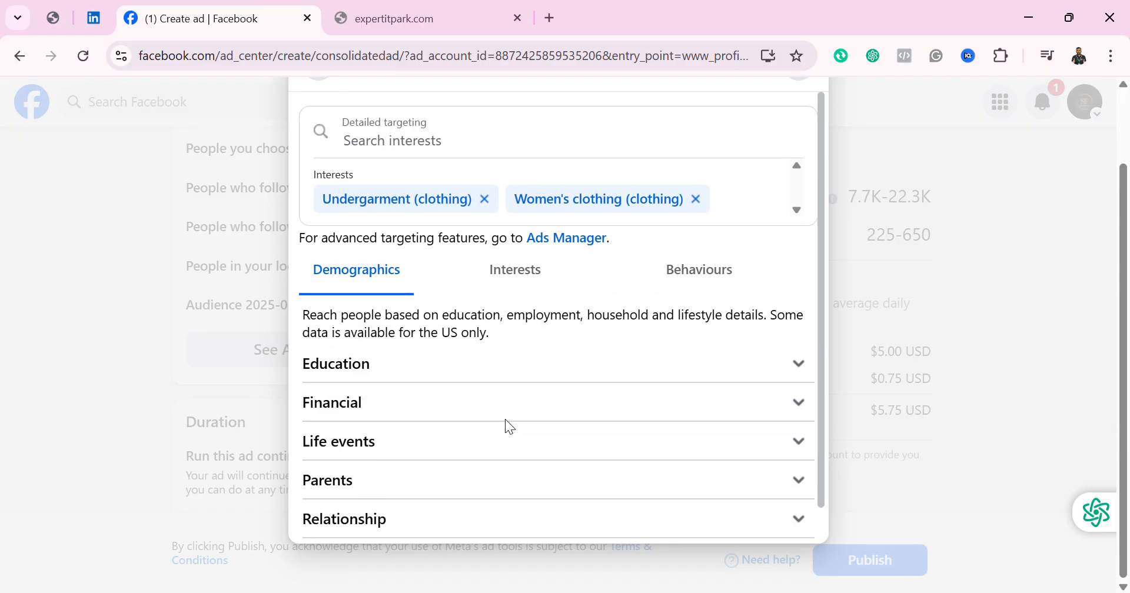
{"action": "left_click", "coordinate": [798, 365]}
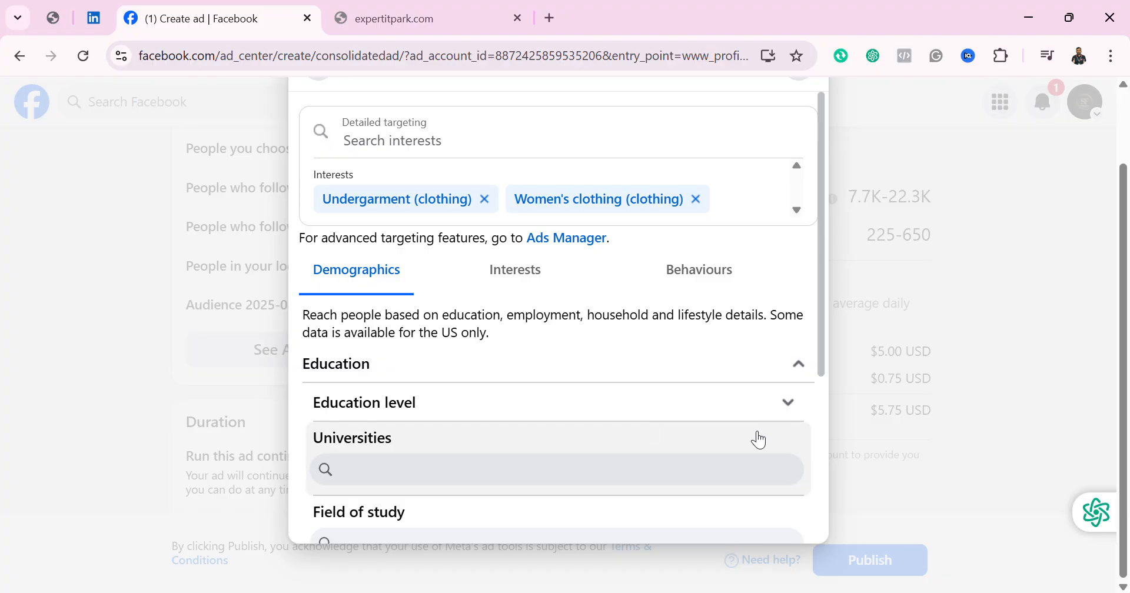
{"action": "left_click", "coordinate": [788, 403]}
{"action": "scroll", "coordinate": [638, 449], "scroll_direction": "down", "scroll_amount": 2}
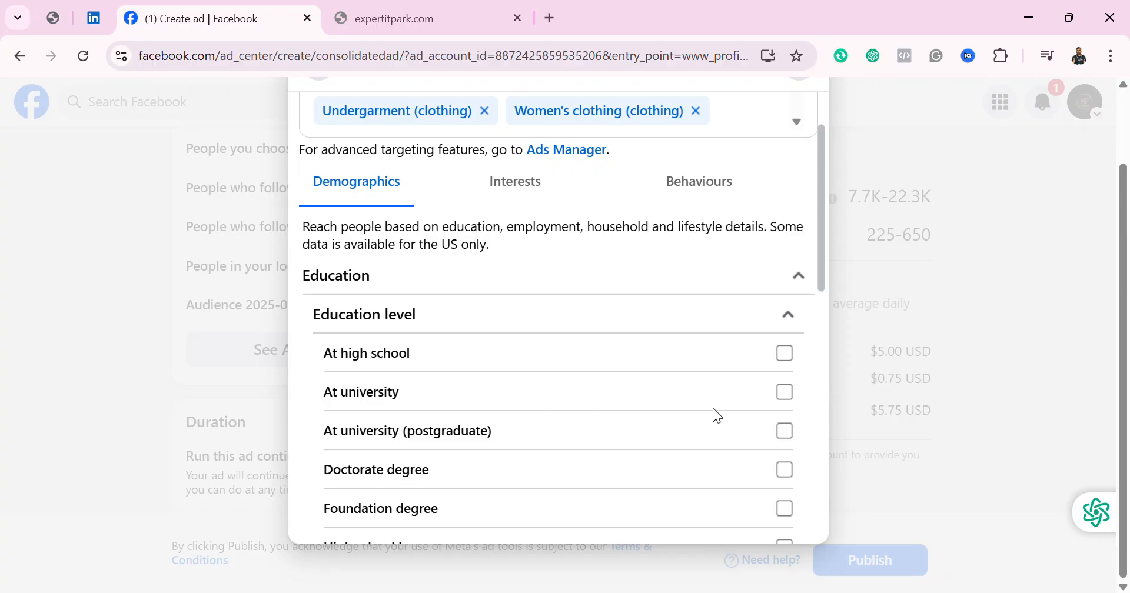
{"action": "left_click", "coordinate": [786, 400]}
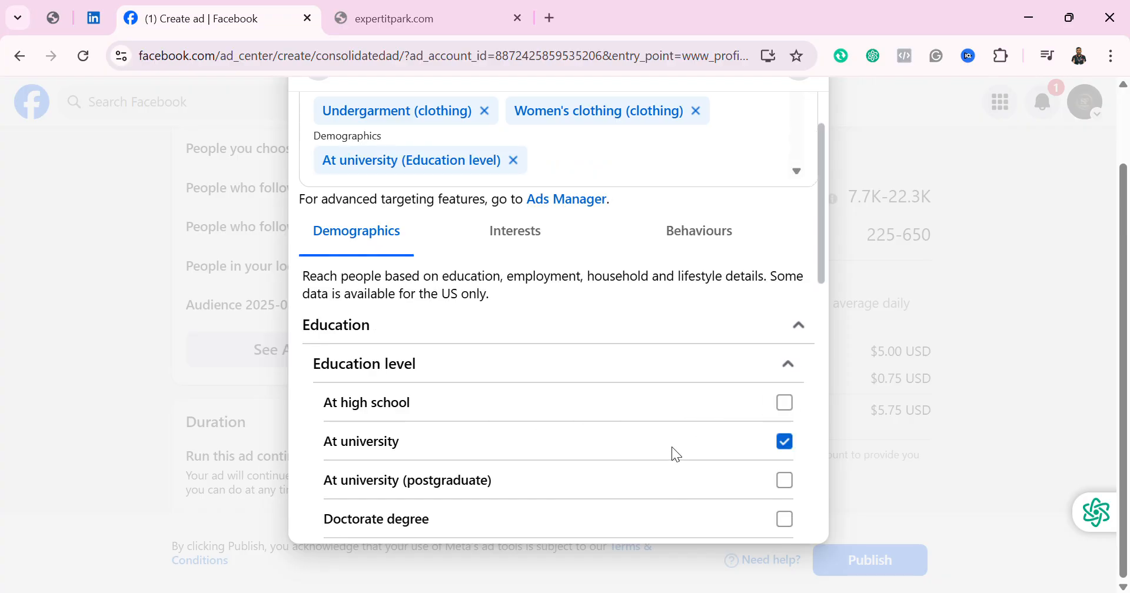
Step: Add the Master's degree education level to the audience's demographics and look through the remaining education options
{"action": "scroll", "coordinate": [672, 451], "scroll_direction": "down", "scroll_amount": 2}
{"action": "scroll", "coordinate": [667, 446], "scroll_direction": "down", "scroll_amount": 2}
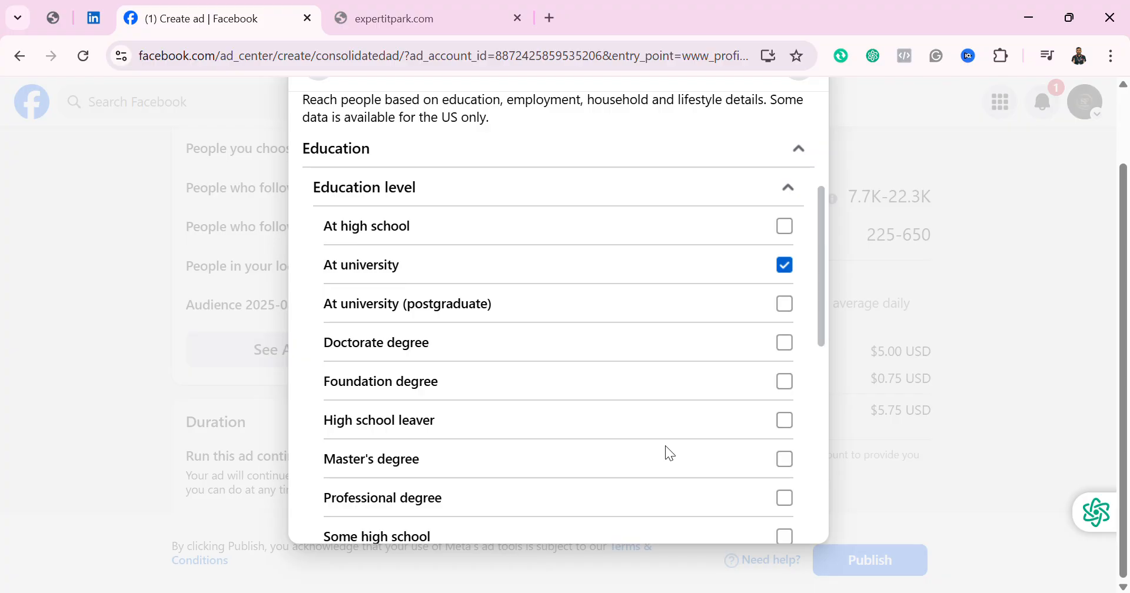
{"action": "left_click", "coordinate": [784, 460]}
{"action": "scroll", "coordinate": [605, 464], "scroll_direction": "down", "scroll_amount": 2}
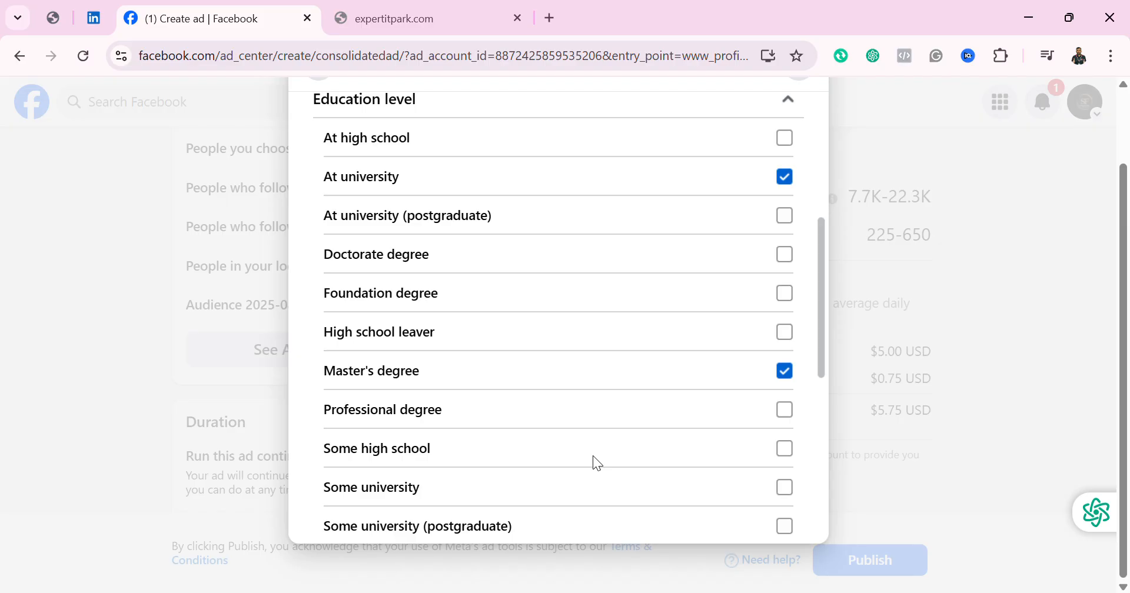
{"action": "scroll", "coordinate": [590, 460], "scroll_direction": "down", "scroll_amount": 2}
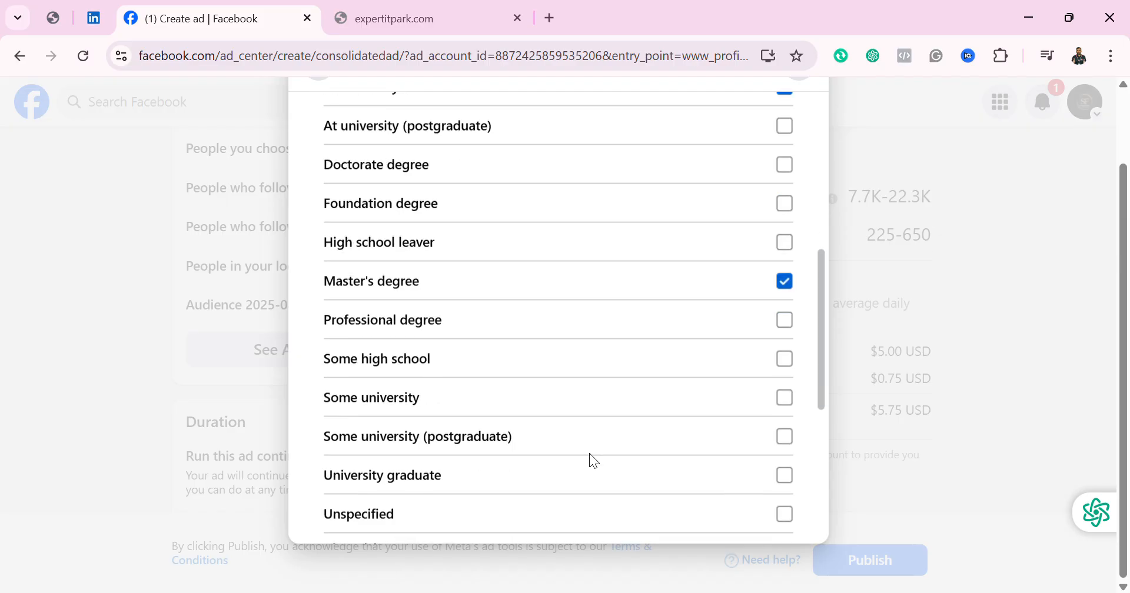
{"action": "scroll", "coordinate": [590, 460], "scroll_direction": "down", "scroll_amount": 2}
{"action": "scroll", "coordinate": [589, 459], "scroll_direction": "down", "scroll_amount": 2}
{"action": "scroll", "coordinate": [587, 459], "scroll_direction": "up", "scroll_amount": 12}
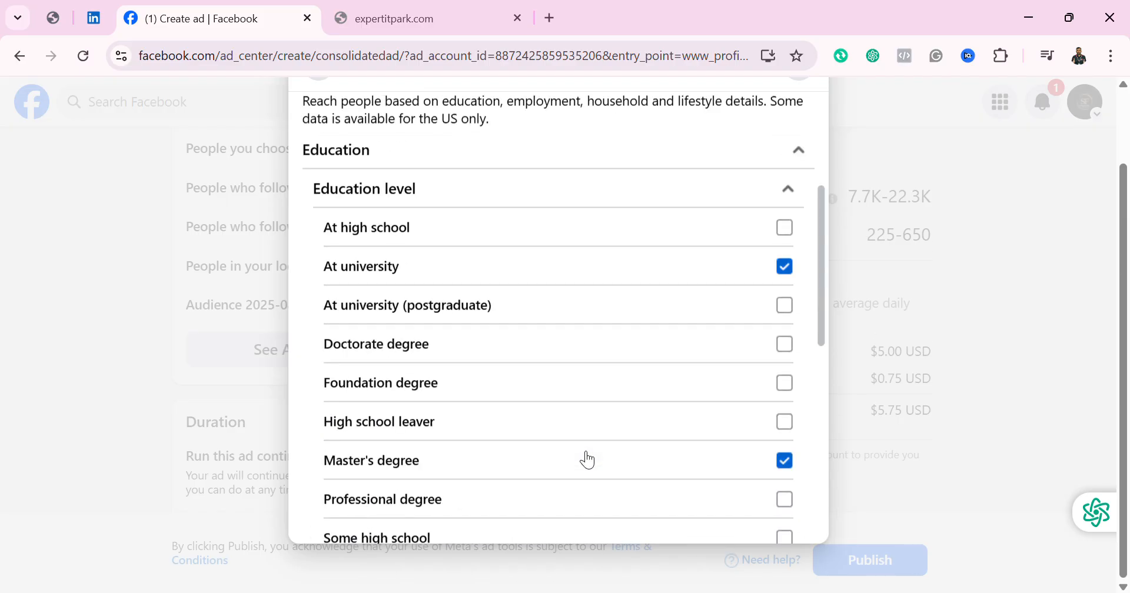
{"action": "scroll", "coordinate": [587, 459], "scroll_direction": "down", "scroll_amount": 10}
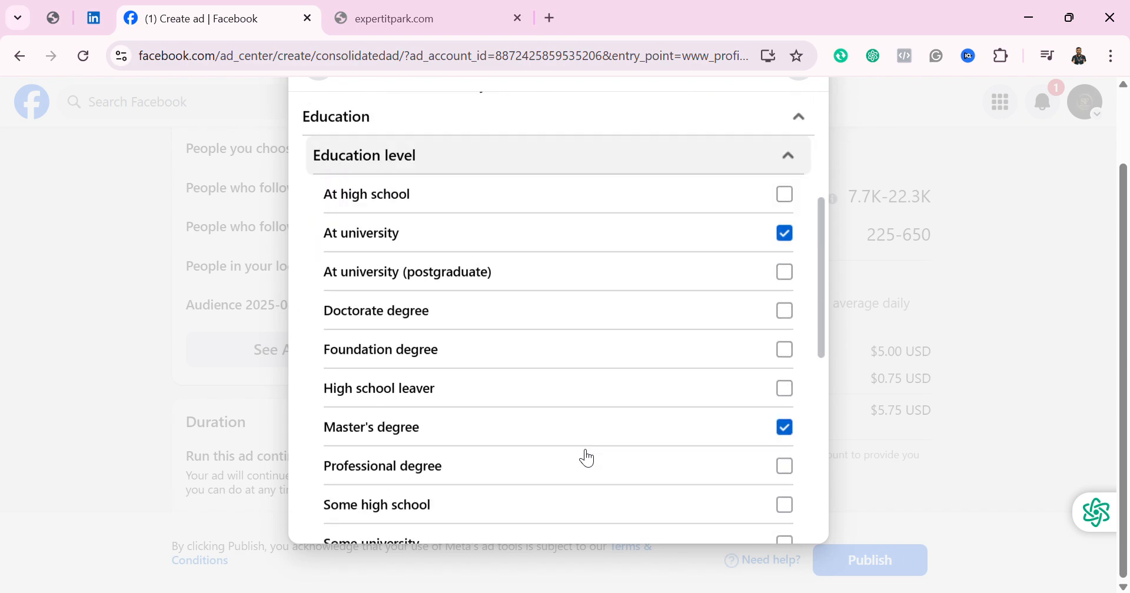
{"action": "scroll", "coordinate": [586, 458], "scroll_direction": "up", "scroll_amount": 10}
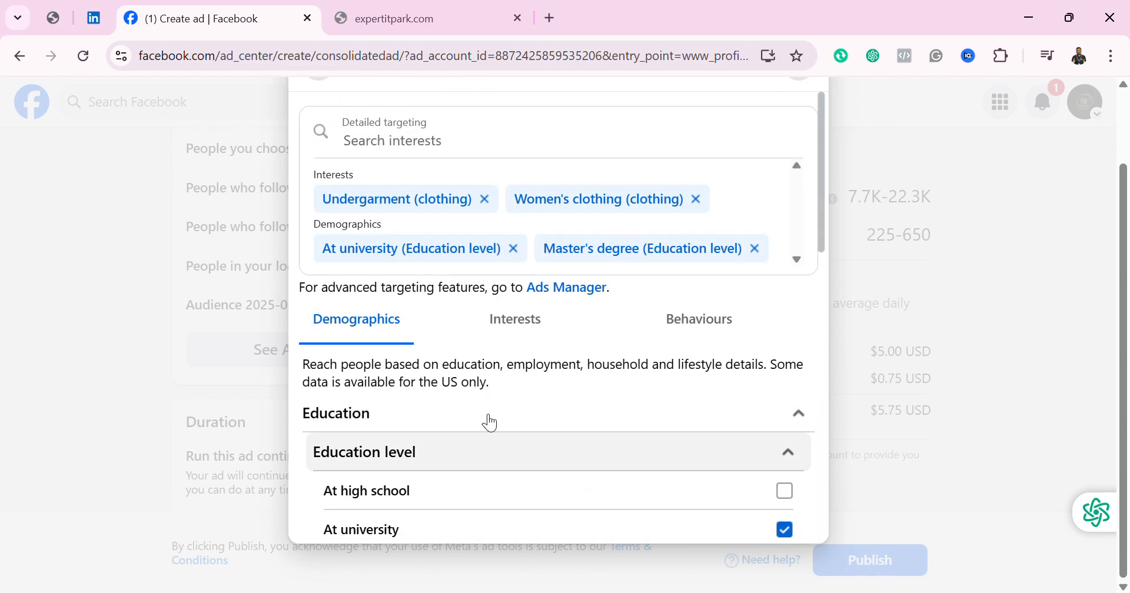
{"action": "scroll", "coordinate": [314, 78], "scroll_direction": "up", "scroll_amount": 5}
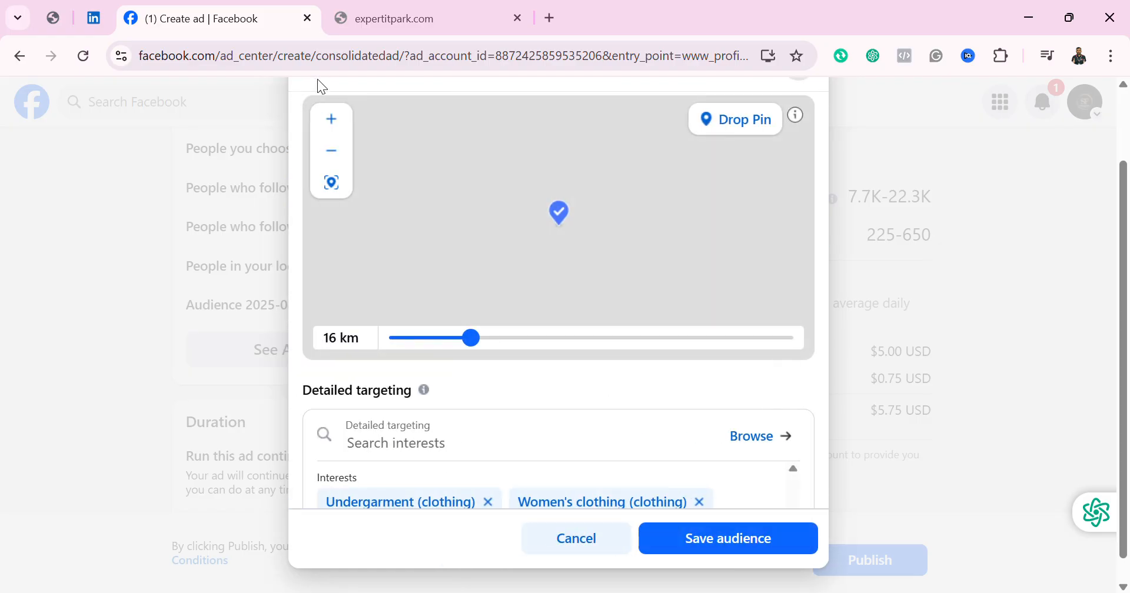
Step: Browse the detailed targeting interests and add Marriage (weddings) from Family and relationships
{"action": "left_click", "coordinate": [778, 448]}
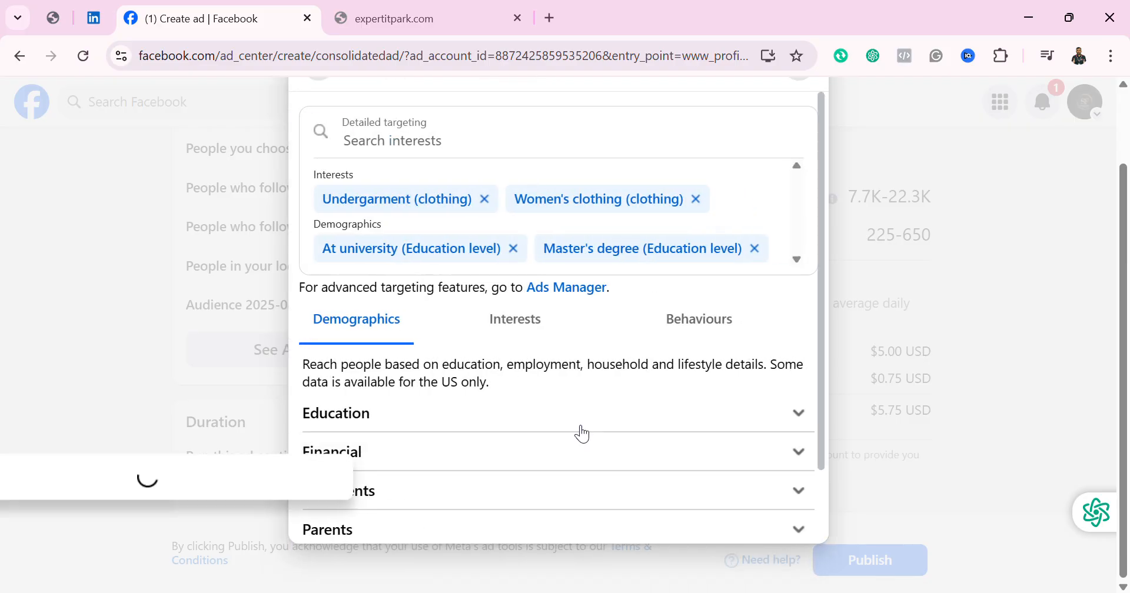
{"action": "left_click", "coordinate": [525, 331]}
{"action": "scroll", "coordinate": [503, 416], "scroll_direction": "down", "scroll_amount": 2}
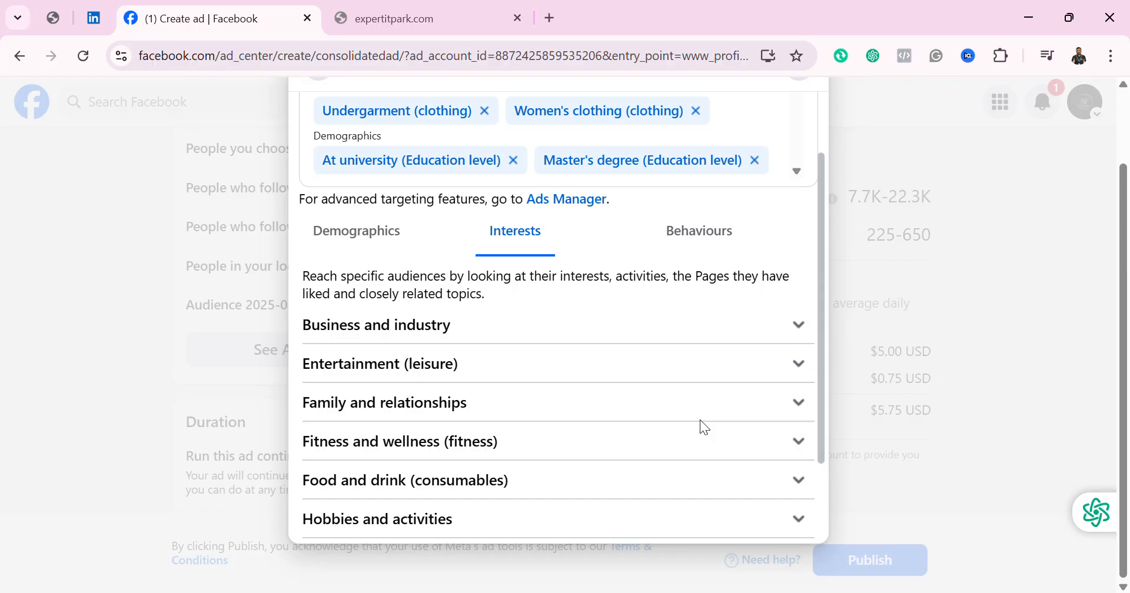
{"action": "left_click", "coordinate": [800, 403]}
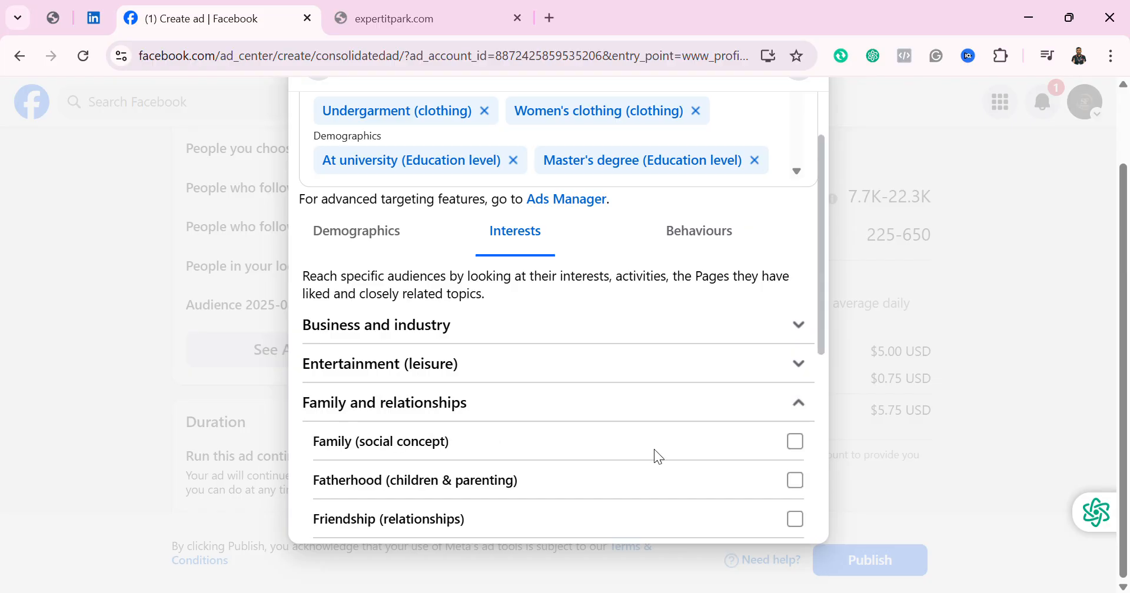
{"action": "scroll", "coordinate": [654, 462], "scroll_direction": "down", "scroll_amount": 1}
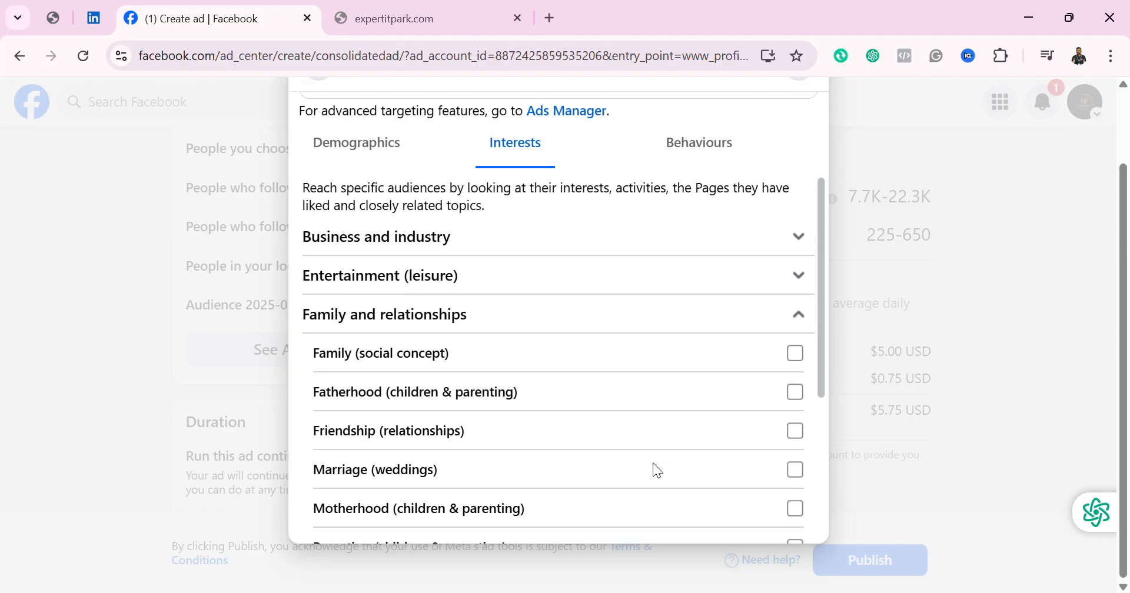
{"action": "scroll", "coordinate": [655, 466], "scroll_direction": "down", "scroll_amount": 1}
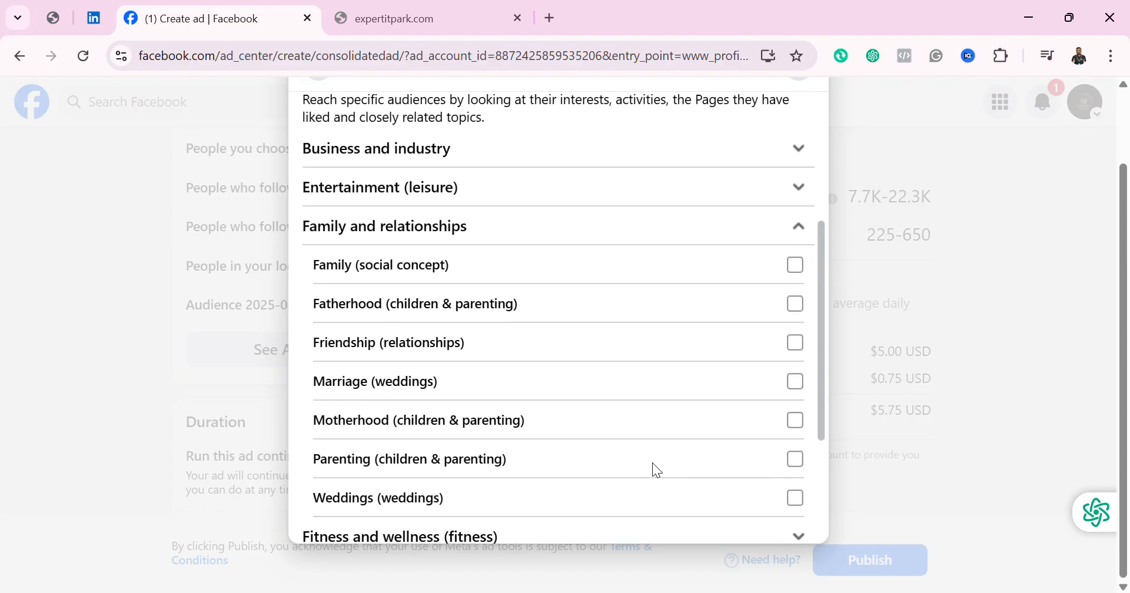
{"action": "left_click", "coordinate": [796, 383]}
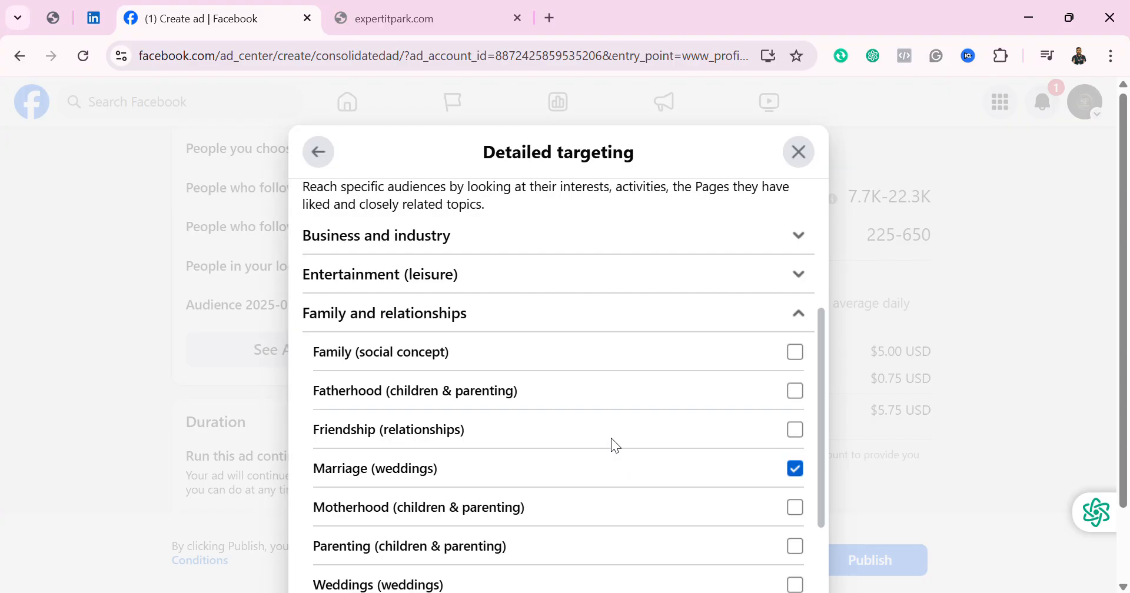
Step: Browse the detailed targeting behaviours, add Anniversary (within 61-90 days) and return to the audience setup
{"action": "scroll", "coordinate": [603, 447], "scroll_direction": "down", "scroll_amount": 2}
{"action": "scroll", "coordinate": [598, 449], "scroll_direction": "up", "scroll_amount": 3}
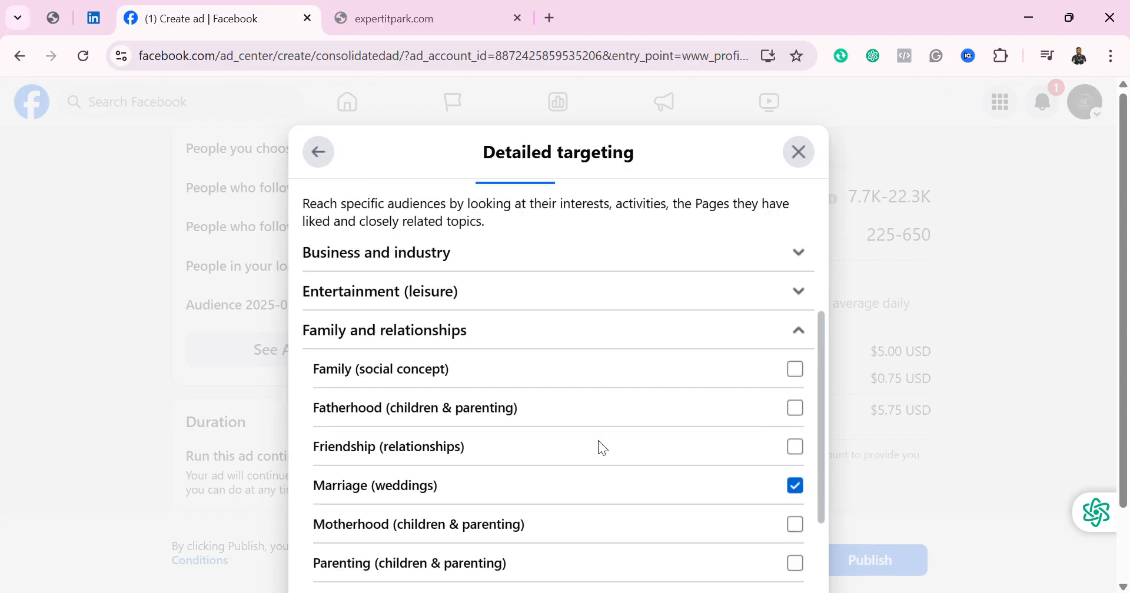
{"action": "left_click", "coordinate": [317, 156]}
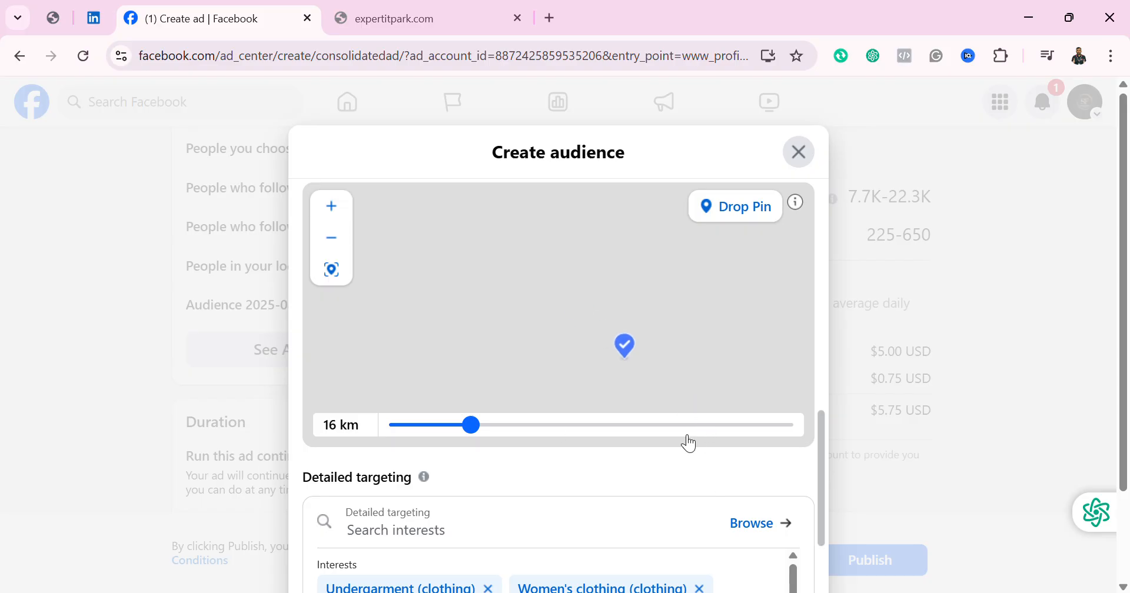
{"action": "left_click", "coordinate": [768, 524]}
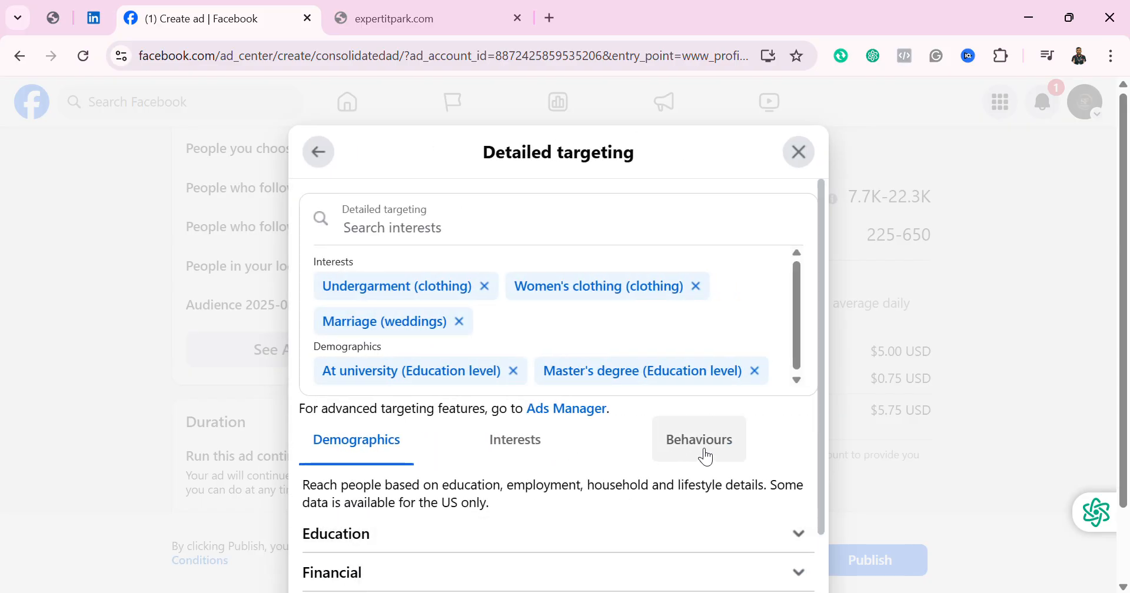
{"action": "left_click", "coordinate": [704, 455]}
{"action": "scroll", "coordinate": [586, 475], "scroll_direction": "down", "scroll_amount": 1}
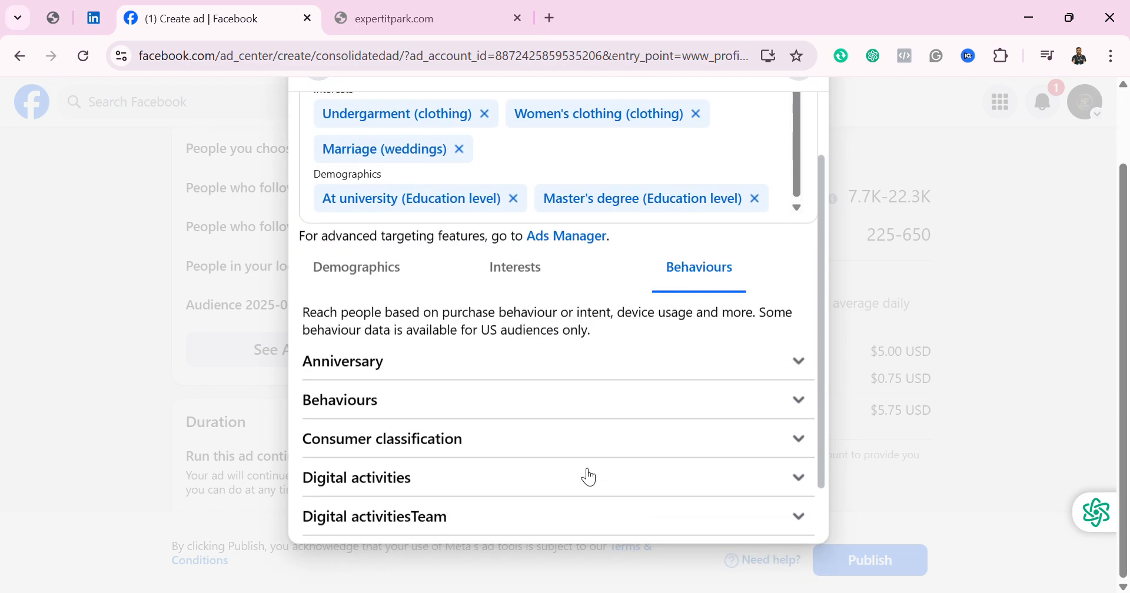
{"action": "left_click", "coordinate": [800, 397]}
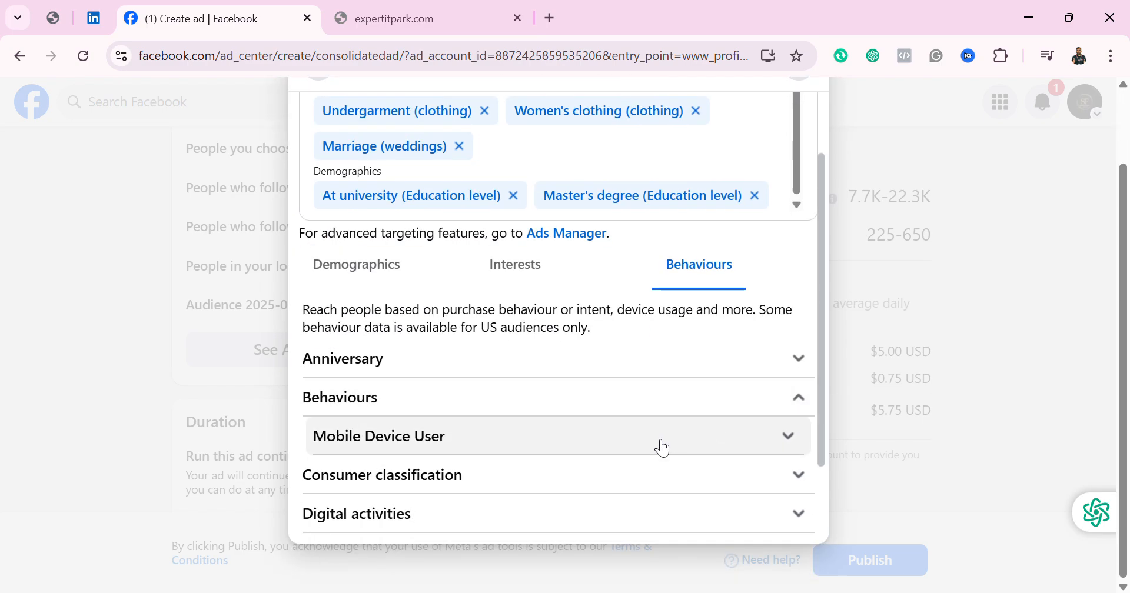
{"action": "scroll", "coordinate": [610, 452], "scroll_direction": "down", "scroll_amount": 1}
{"action": "scroll", "coordinate": [610, 454], "scroll_direction": "up", "scroll_amount": 2}
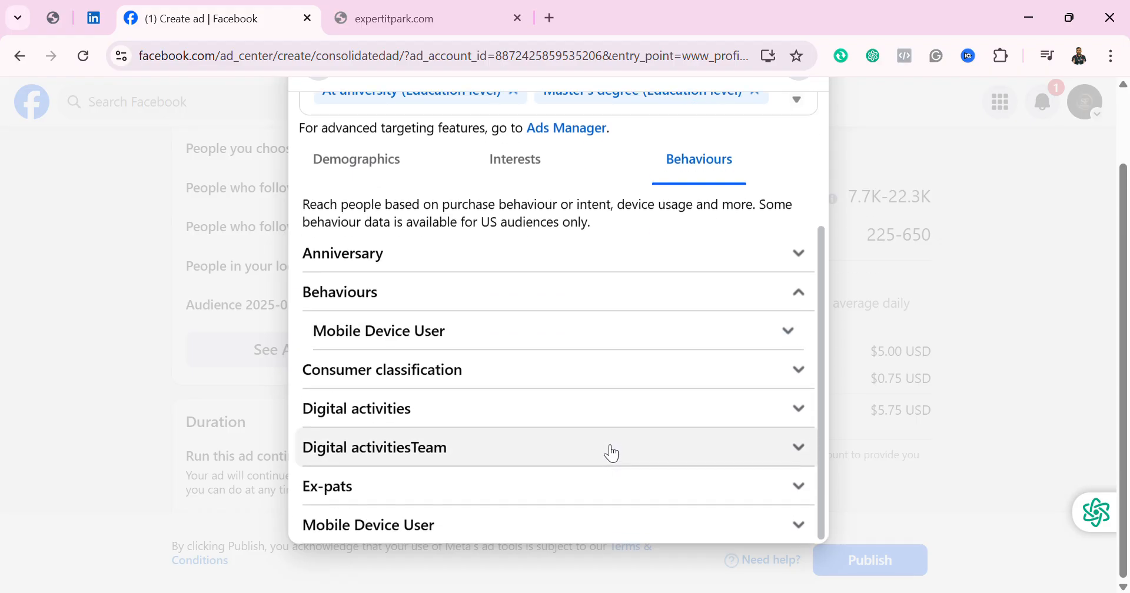
{"action": "left_click", "coordinate": [799, 337]}
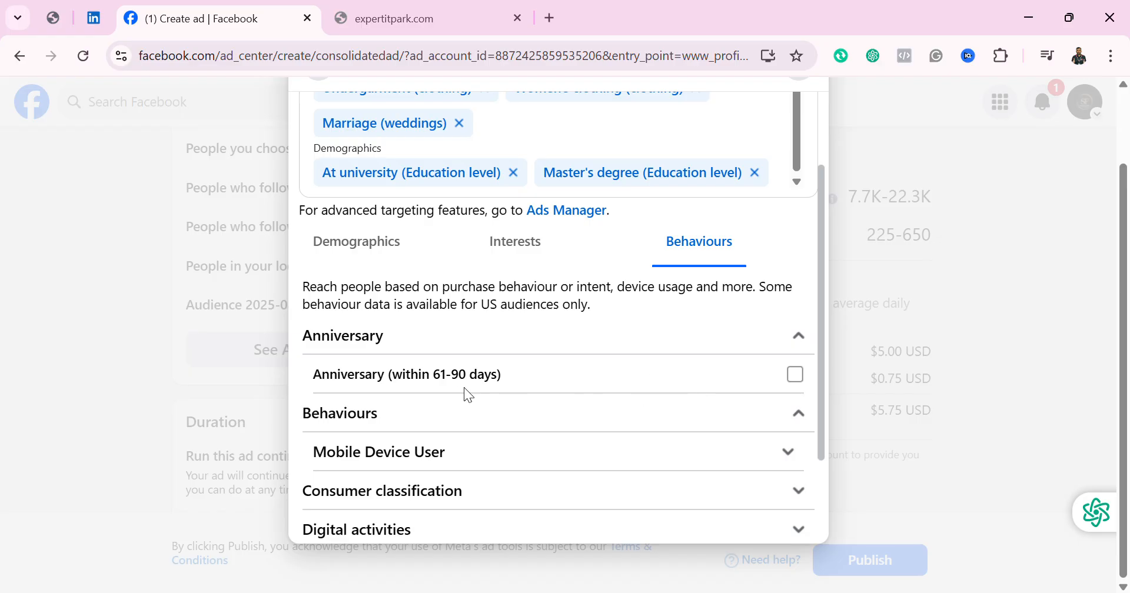
{"action": "left_click", "coordinate": [794, 378]}
{"action": "scroll", "coordinate": [614, 436], "scroll_direction": "down", "scroll_amount": 2}
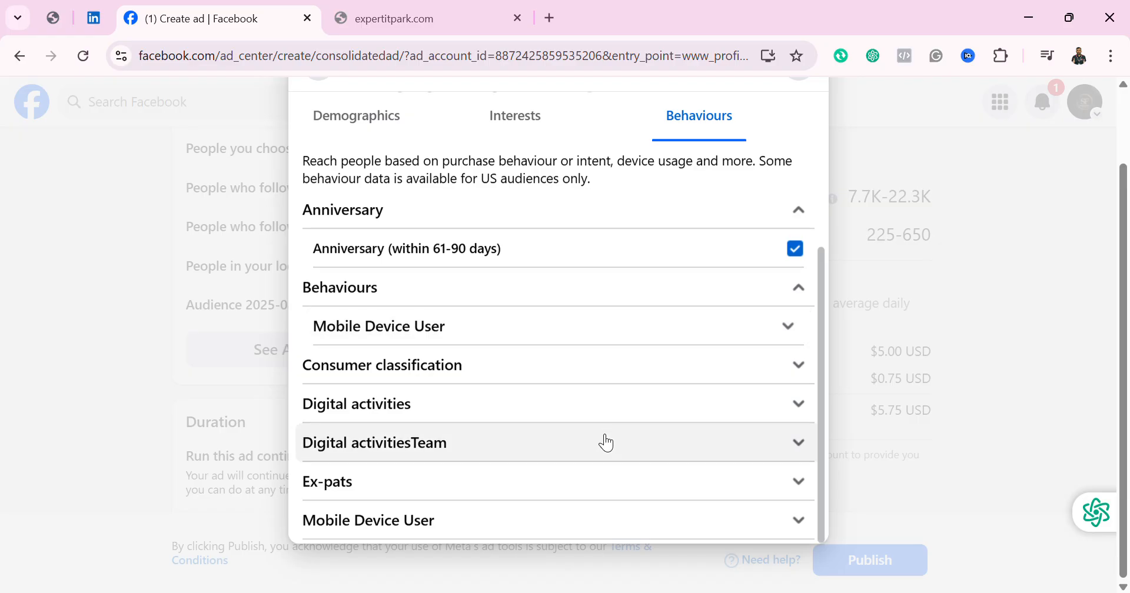
{"action": "scroll", "coordinate": [606, 441], "scroll_direction": "up", "scroll_amount": 4}
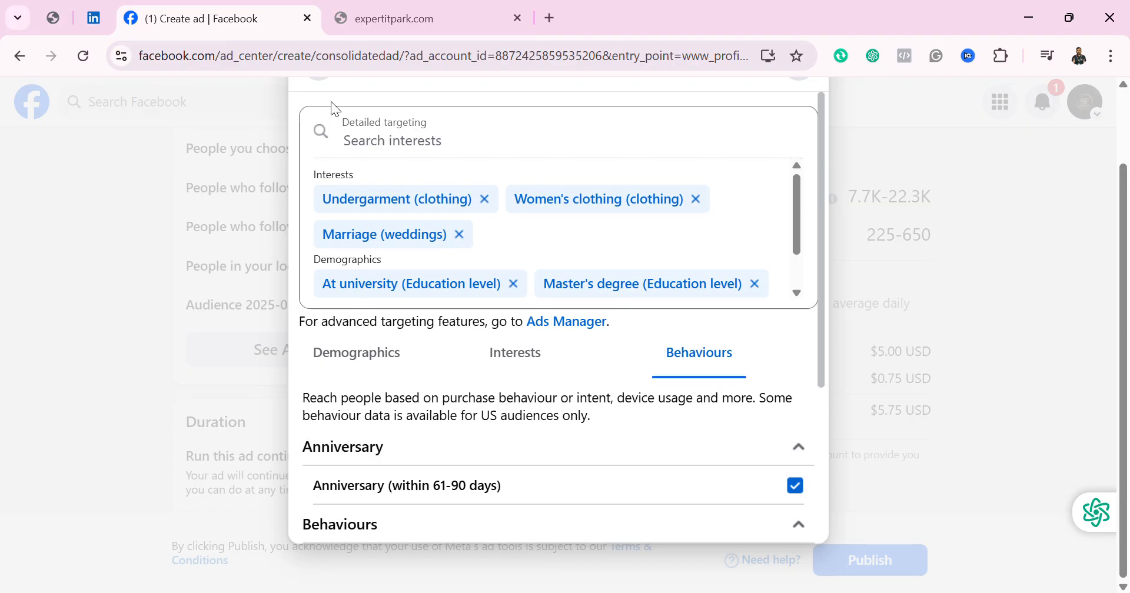
{"action": "scroll", "coordinate": [320, 84], "scroll_direction": "up", "scroll_amount": 5}
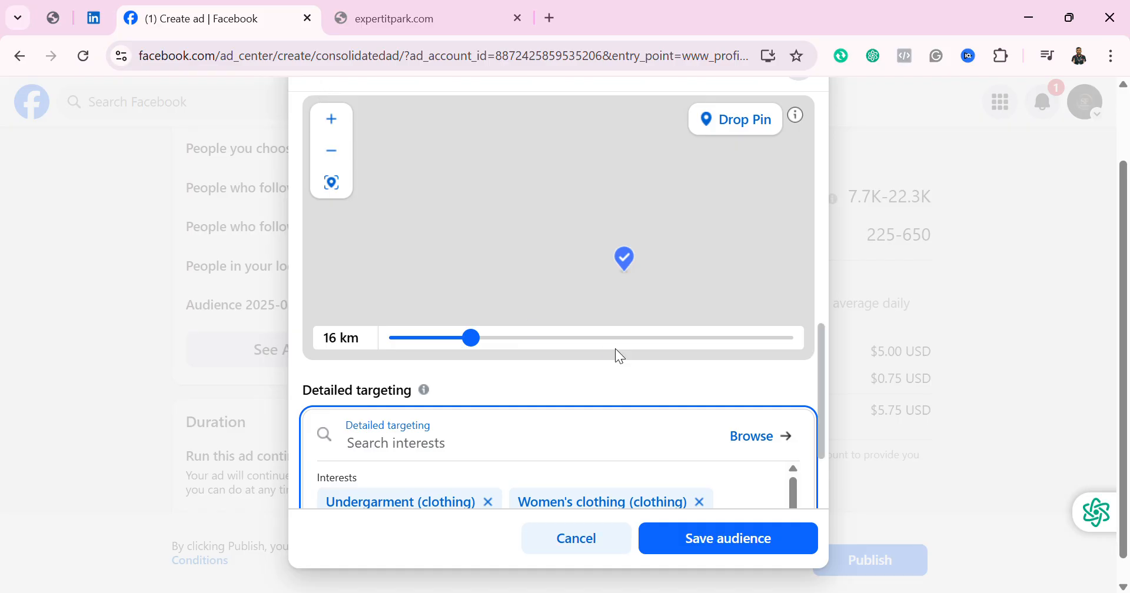
Step: Review the chosen interests, demographics and behaviours in detailed targeting and save the new audience
{"action": "scroll", "coordinate": [616, 349], "scroll_direction": "down", "scroll_amount": 2}
{"action": "scroll", "coordinate": [585, 393], "scroll_direction": "down", "scroll_amount": 1}
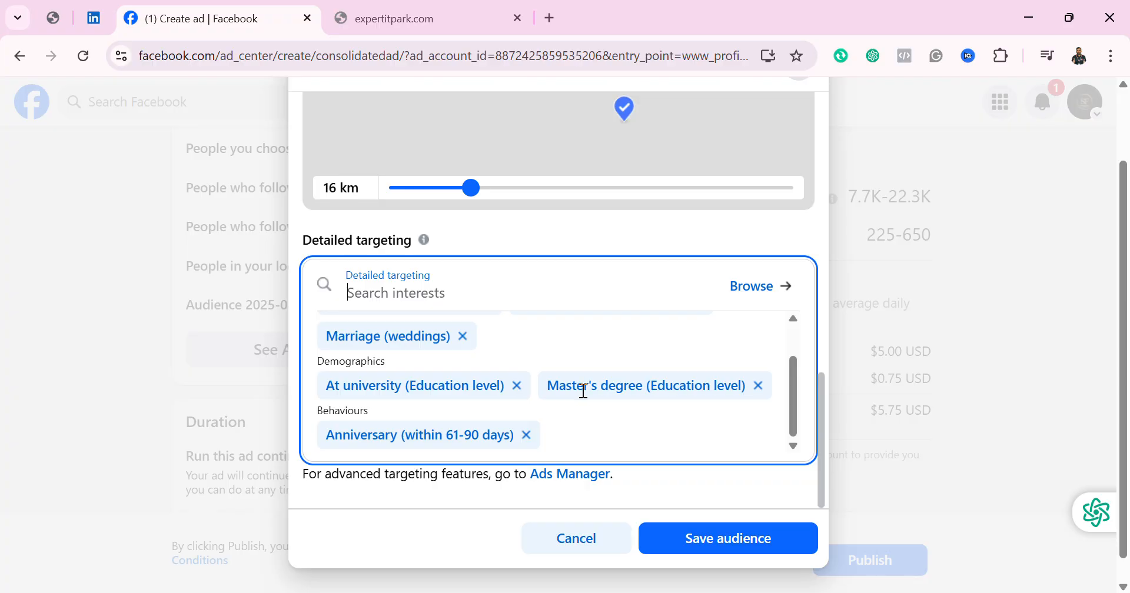
{"action": "scroll", "coordinate": [583, 391], "scroll_direction": "up", "scroll_amount": 1}
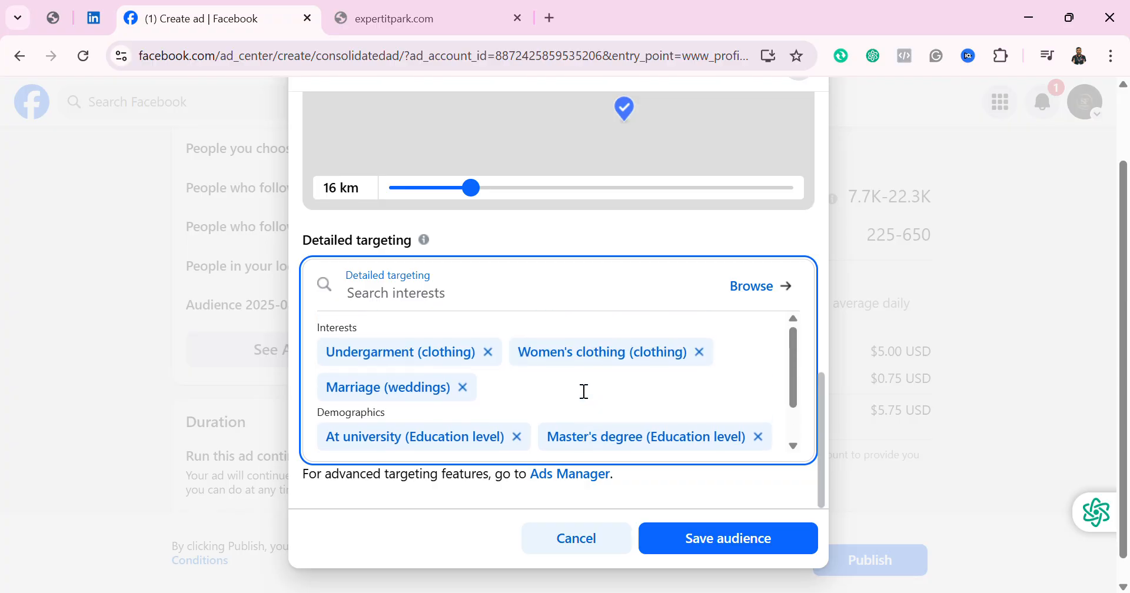
{"action": "left_click", "coordinate": [751, 556]}
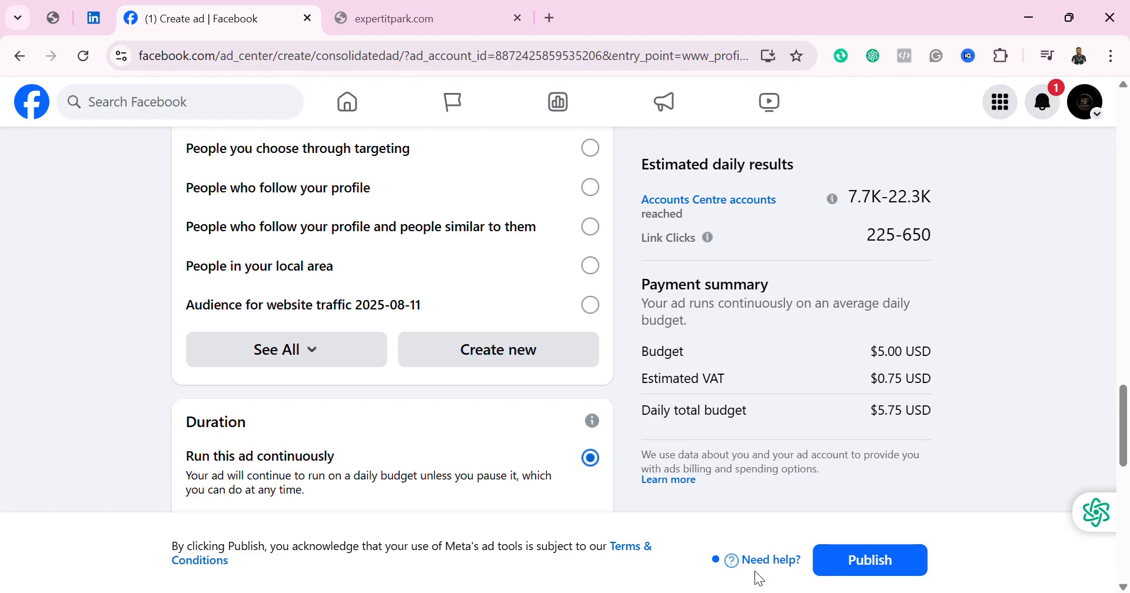
Step: Schedule the ad to end after 6 days and set its daily budget to $6.00
{"action": "scroll", "coordinate": [503, 453], "scroll_direction": "down", "scroll_amount": 2}
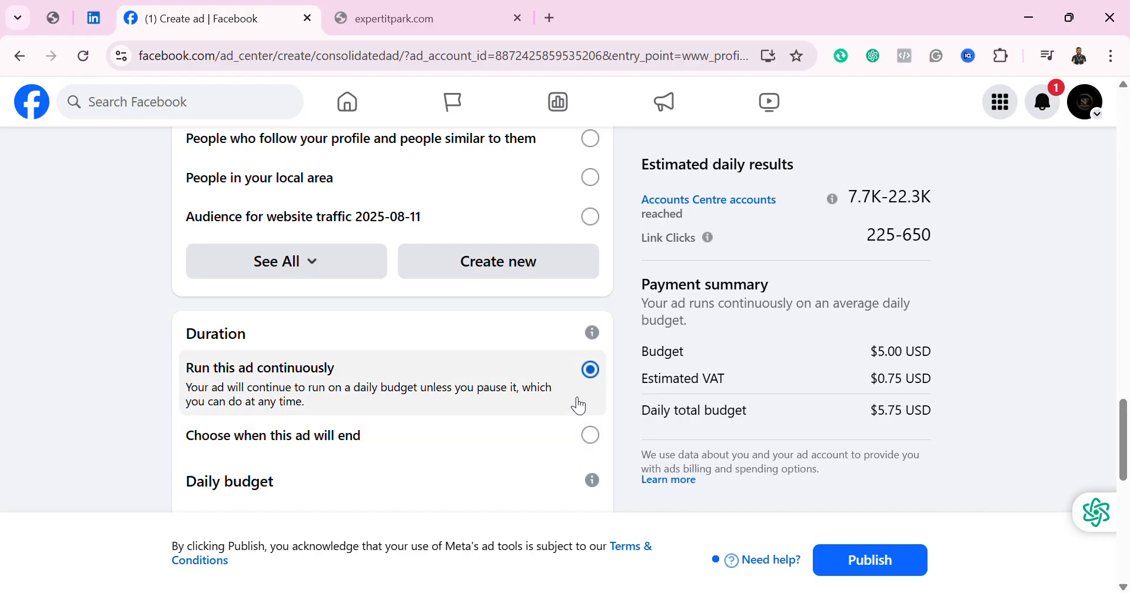
{"action": "left_click", "coordinate": [591, 436]}
{"action": "scroll", "coordinate": [548, 445], "scroll_direction": "down", "scroll_amount": 1}
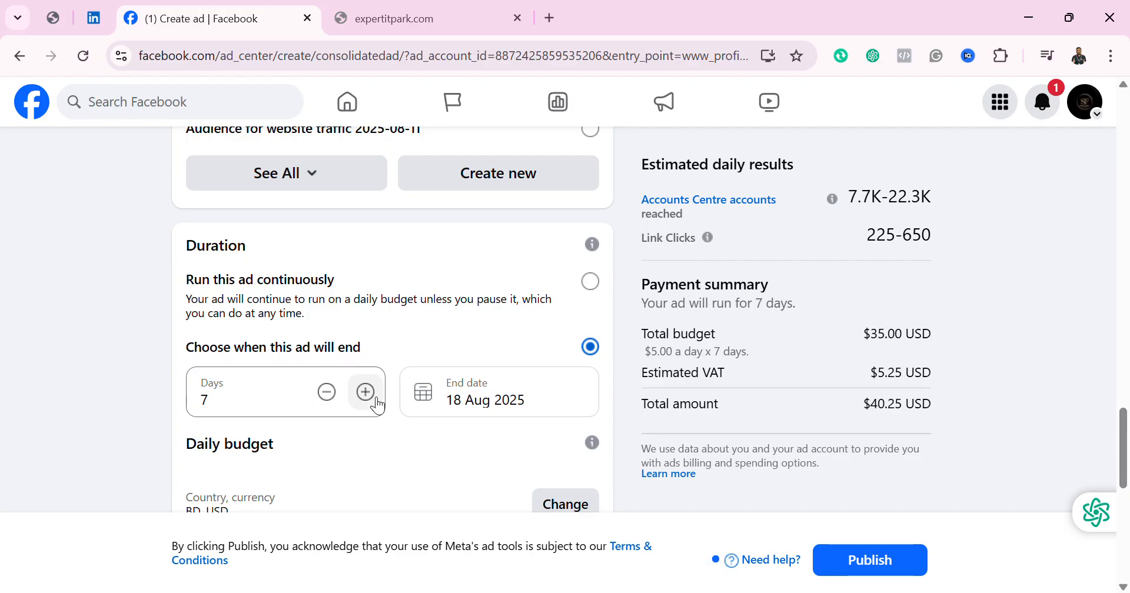
{"action": "left_click", "coordinate": [331, 398]}
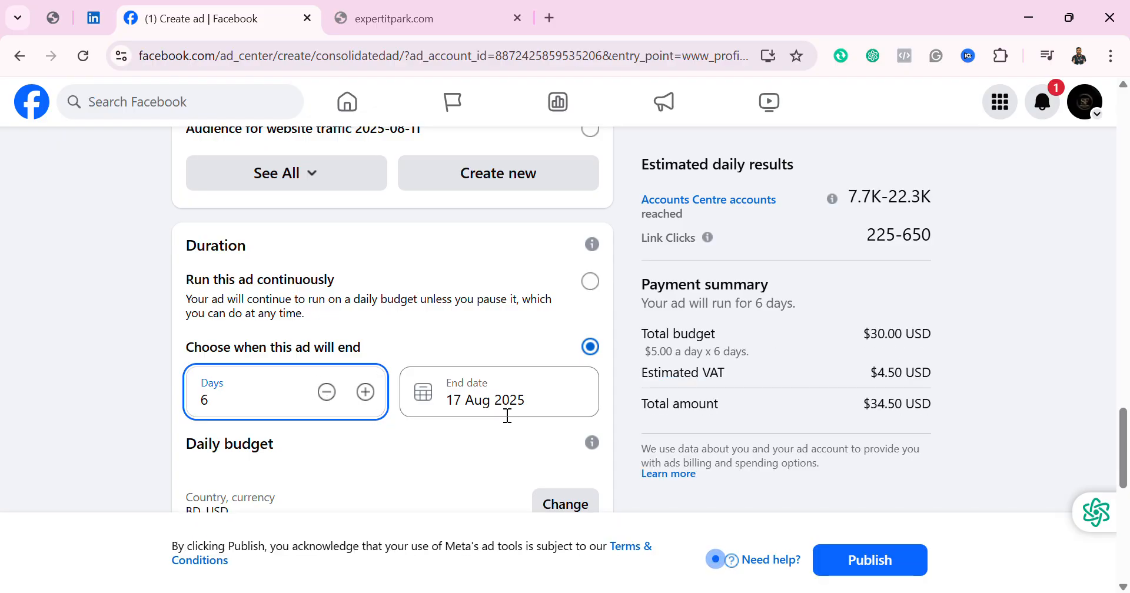
{"action": "scroll", "coordinate": [499, 435], "scroll_direction": "down", "scroll_amount": 1}
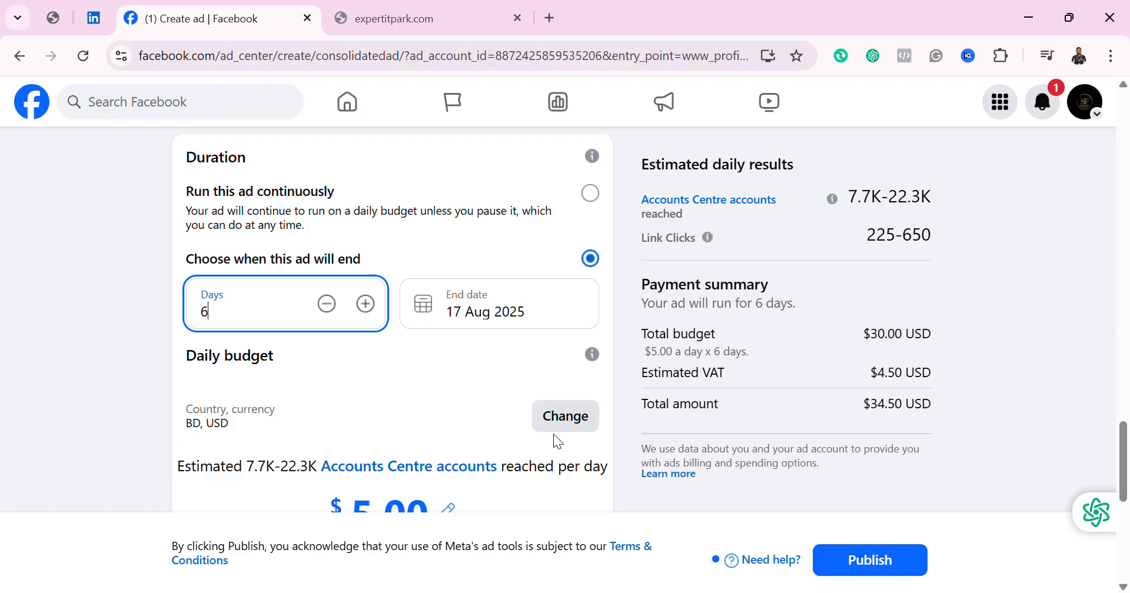
{"action": "scroll", "coordinate": [515, 436], "scroll_direction": "down", "scroll_amount": 3}
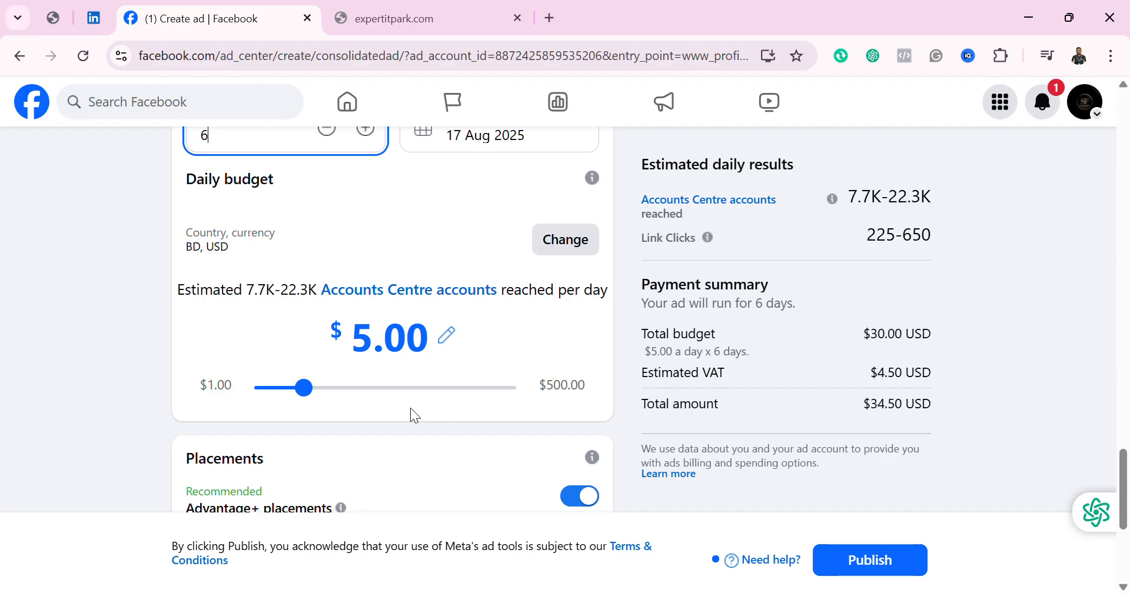
{"action": "mouse_move", "coordinate": [302, 390]}
{"action": "left_mouse_down"}
{"action": "mouse_move", "coordinate": [336, 390]}
{"action": "mouse_move", "coordinate": [311, 404]}
{"action": "left_mouse_up"}
Step: Turn off Advantage+ placements and exclude Instagram and Messenger so the ad runs only on Facebook
{"action": "scroll", "coordinate": [421, 426], "scroll_direction": "down", "scroll_amount": 3}
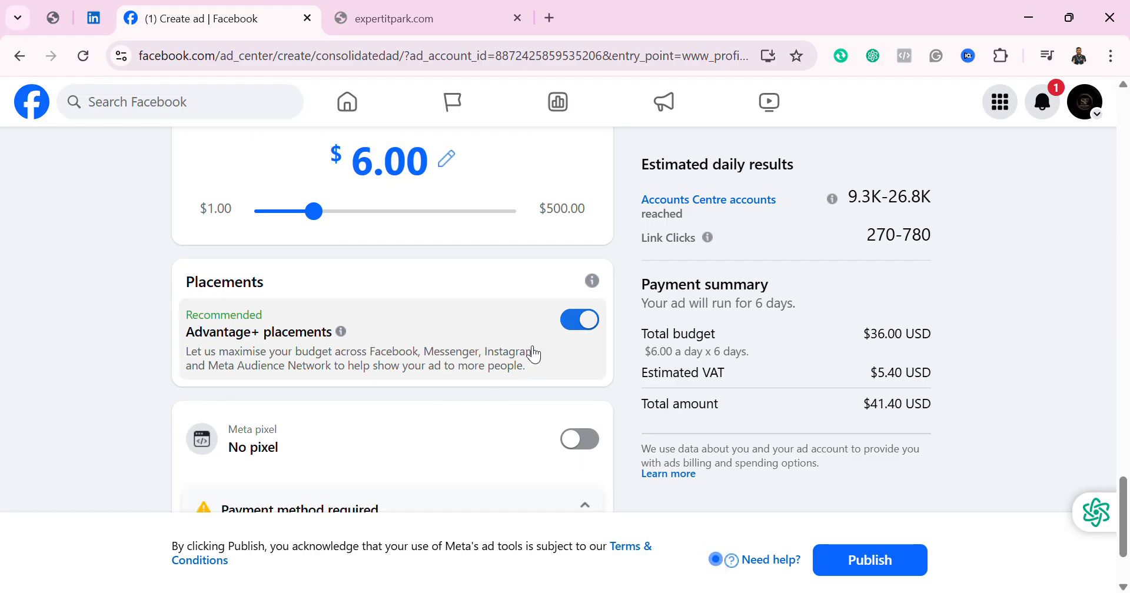
{"action": "left_click", "coordinate": [330, 349]}
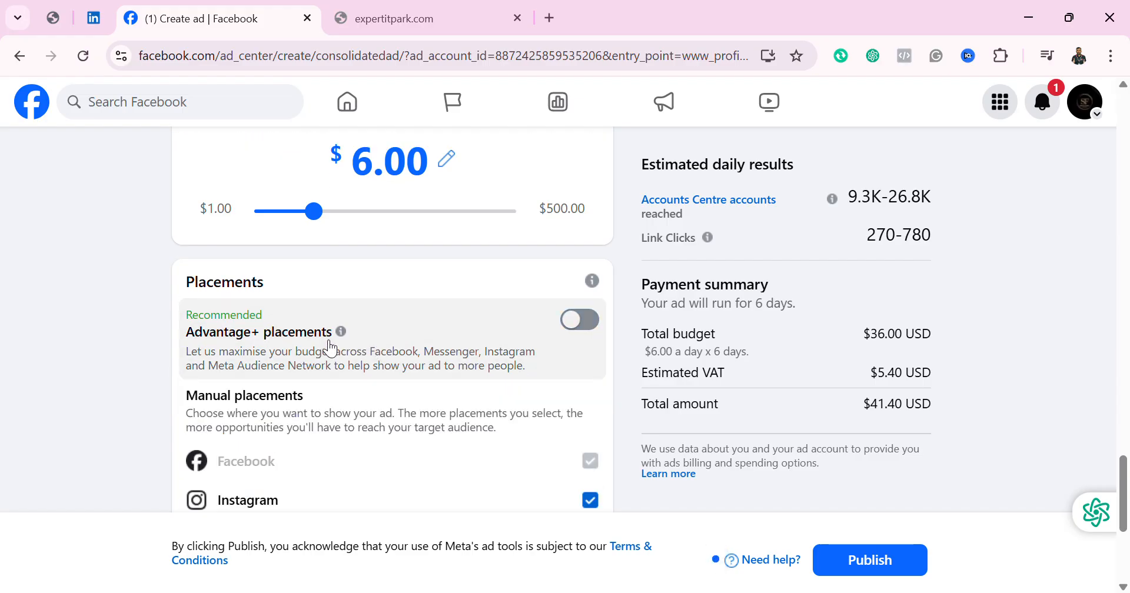
{"action": "scroll", "coordinate": [446, 380], "scroll_direction": "down", "scroll_amount": 1}
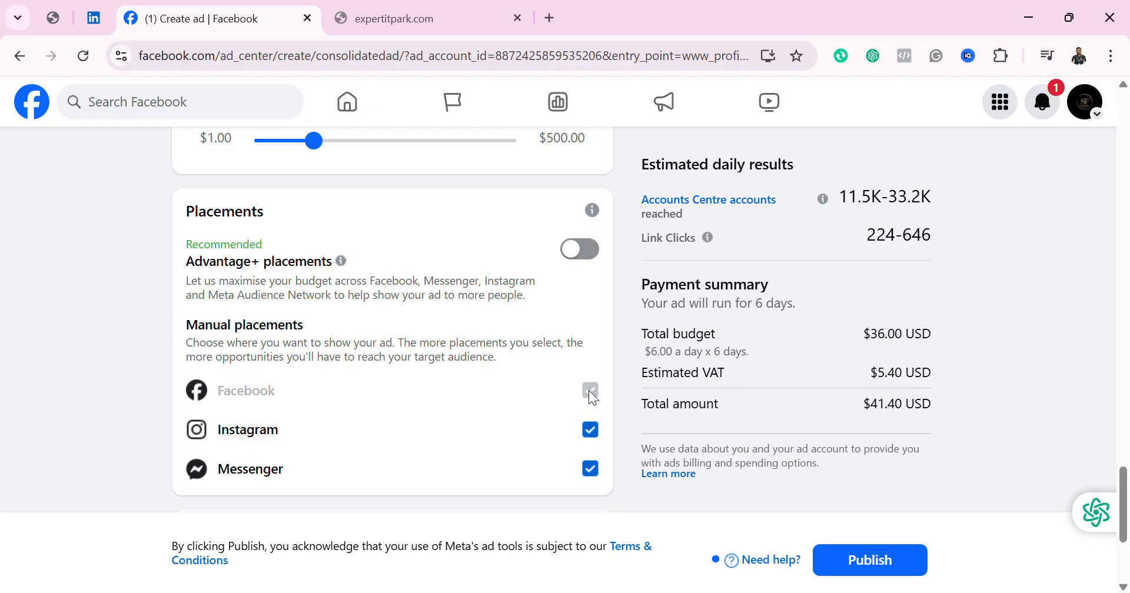
{"action": "left_click", "coordinate": [590, 430]}
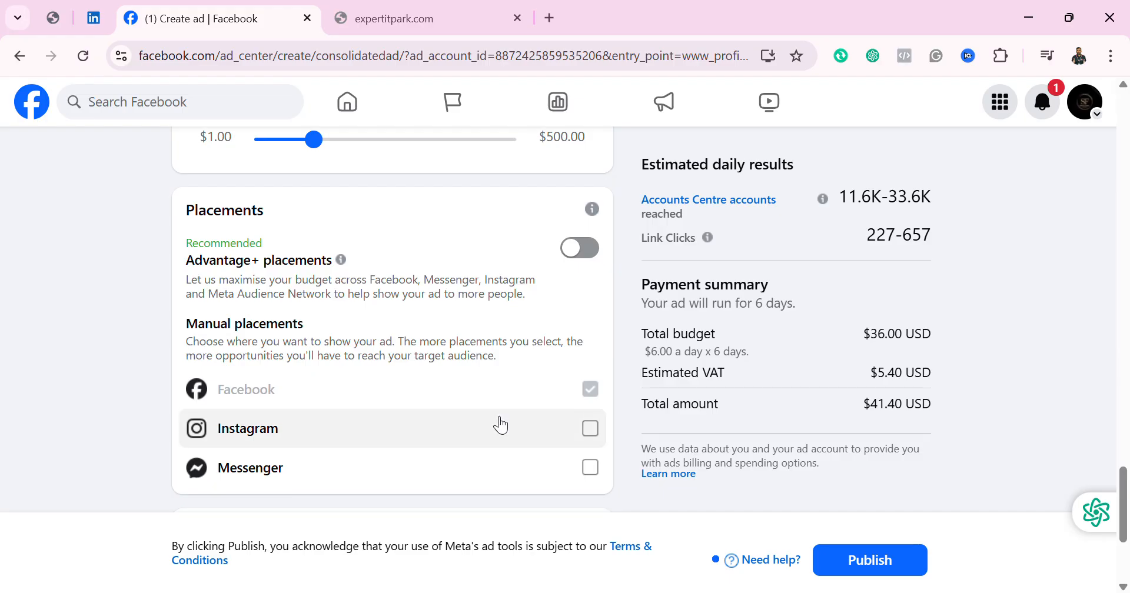
Step: Review the ad's Meta pixel, payment method, budget, placements and audience sections
{"action": "scroll", "coordinate": [498, 419], "scroll_direction": "down", "scroll_amount": 4}
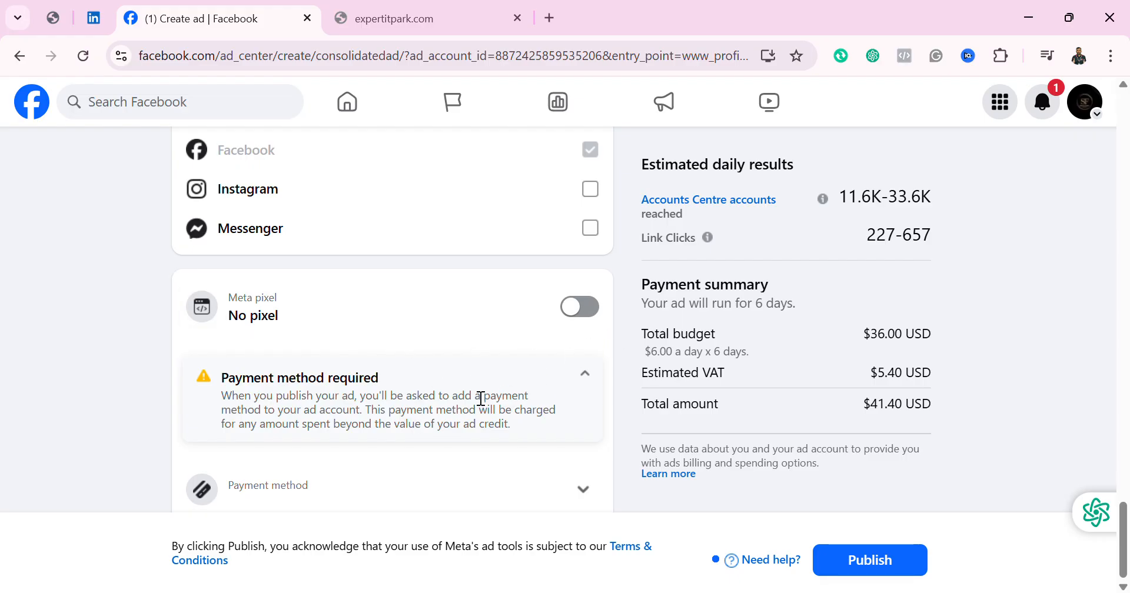
{"action": "scroll", "coordinate": [461, 423], "scroll_direction": "up", "scroll_amount": 6}
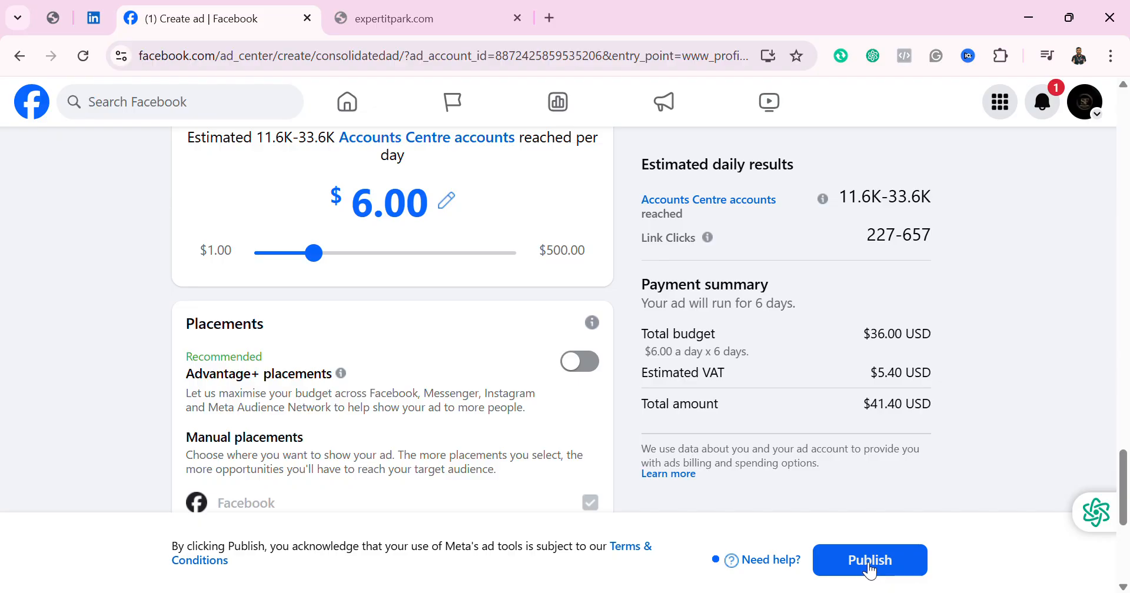
{"action": "scroll", "coordinate": [486, 446], "scroll_direction": "up", "scroll_amount": 10}
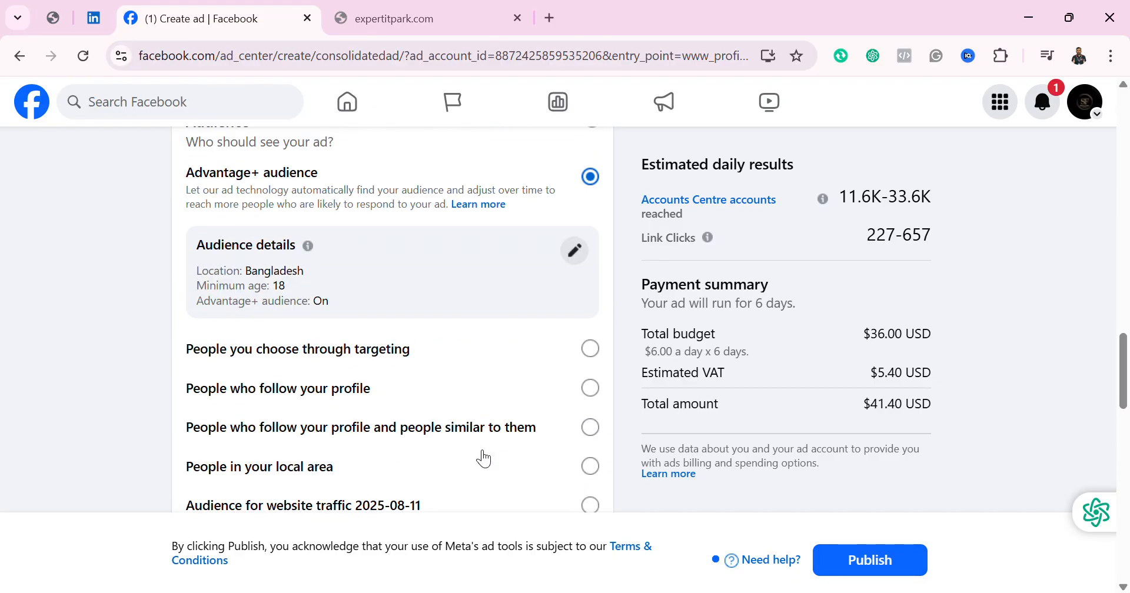